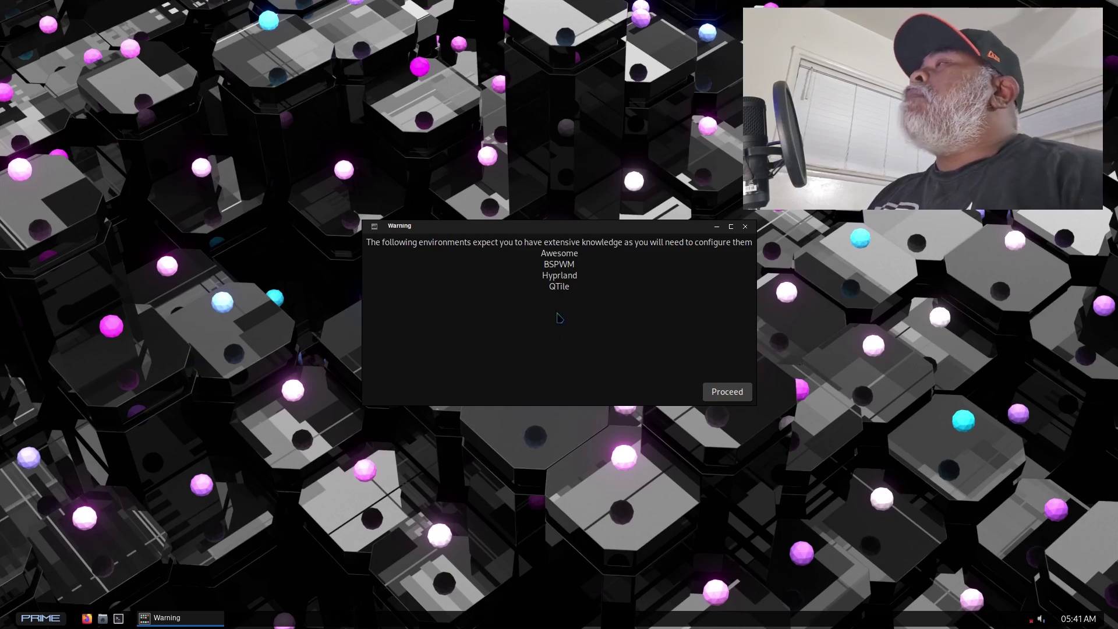
Dismiss the advanced-environments warning and pick Openbox Installer from the desktop list.
left_click(724, 396)
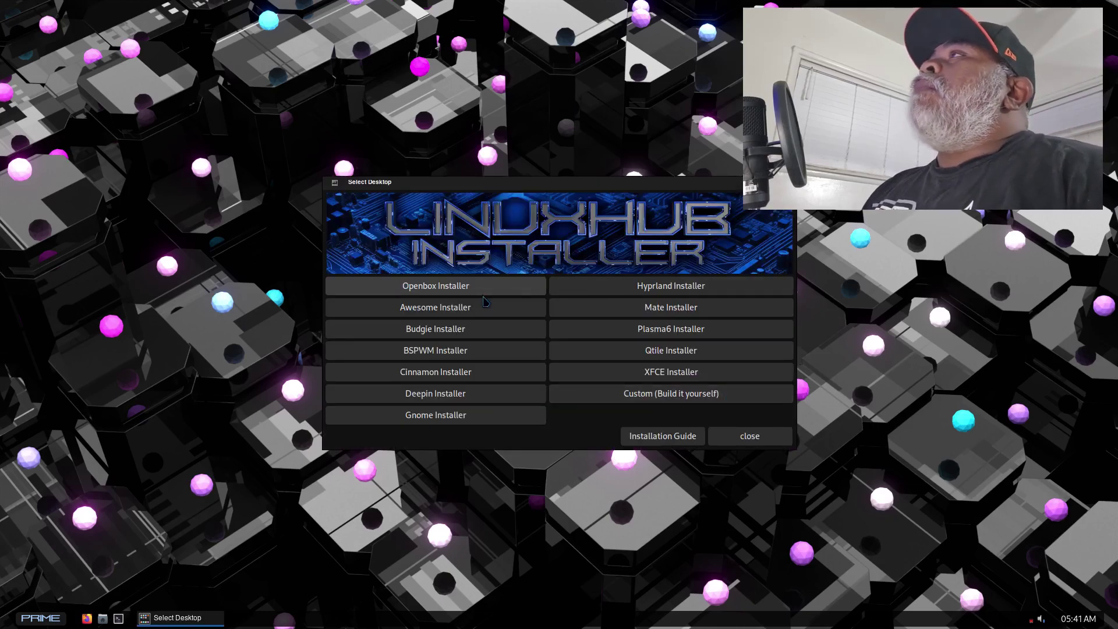
left_click(417, 288)
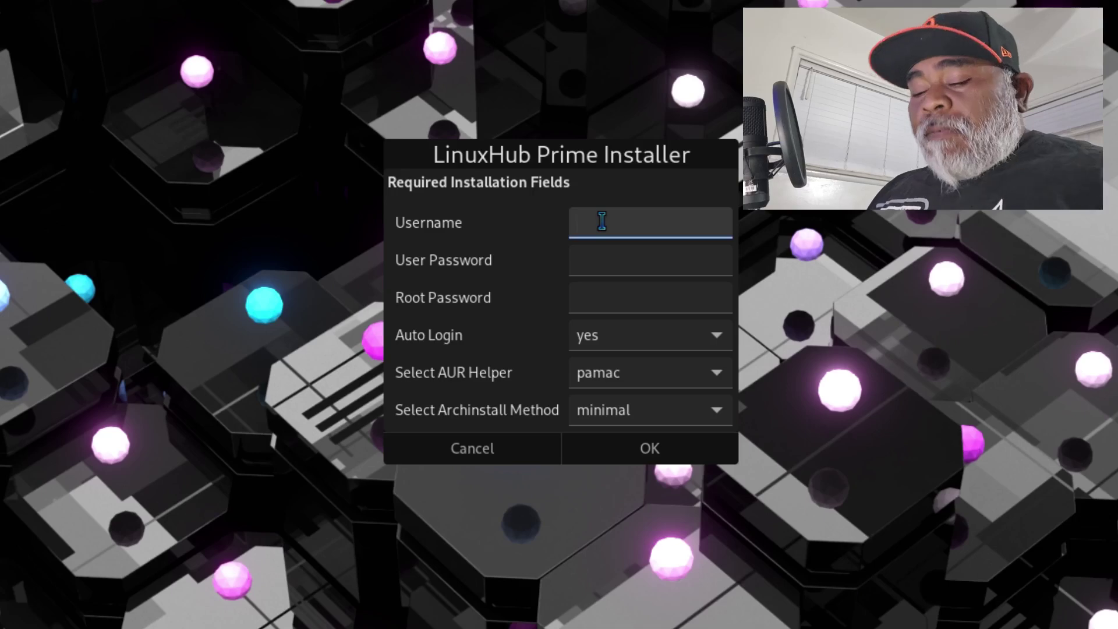
Enter username linuxhub and fill in the user and root passwords.
type("linuxhub")
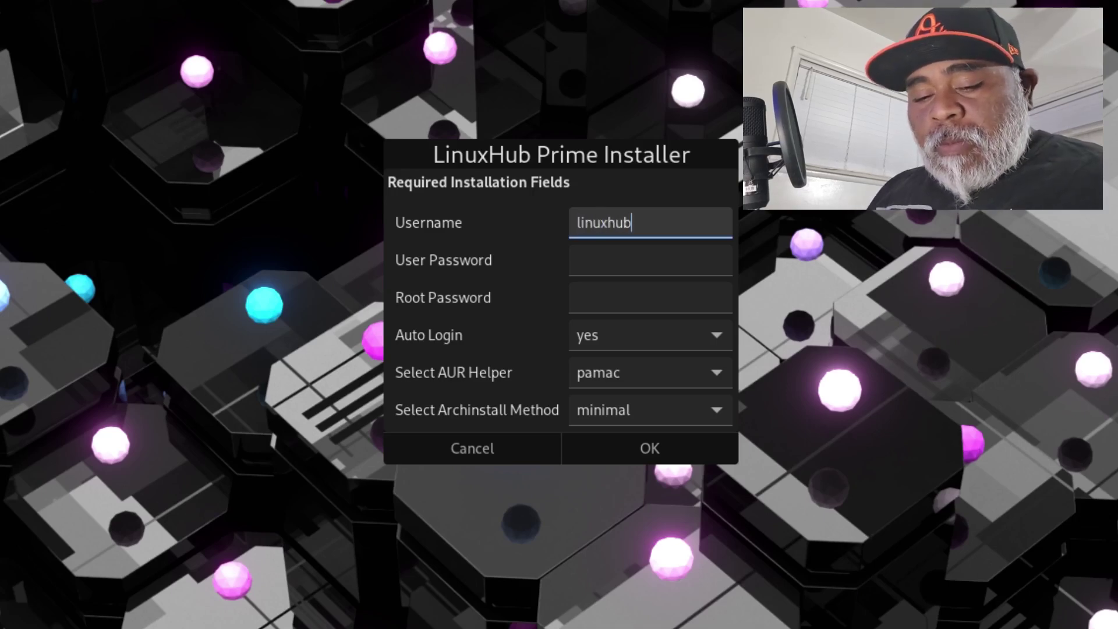
key("Tab")
key("Tab")
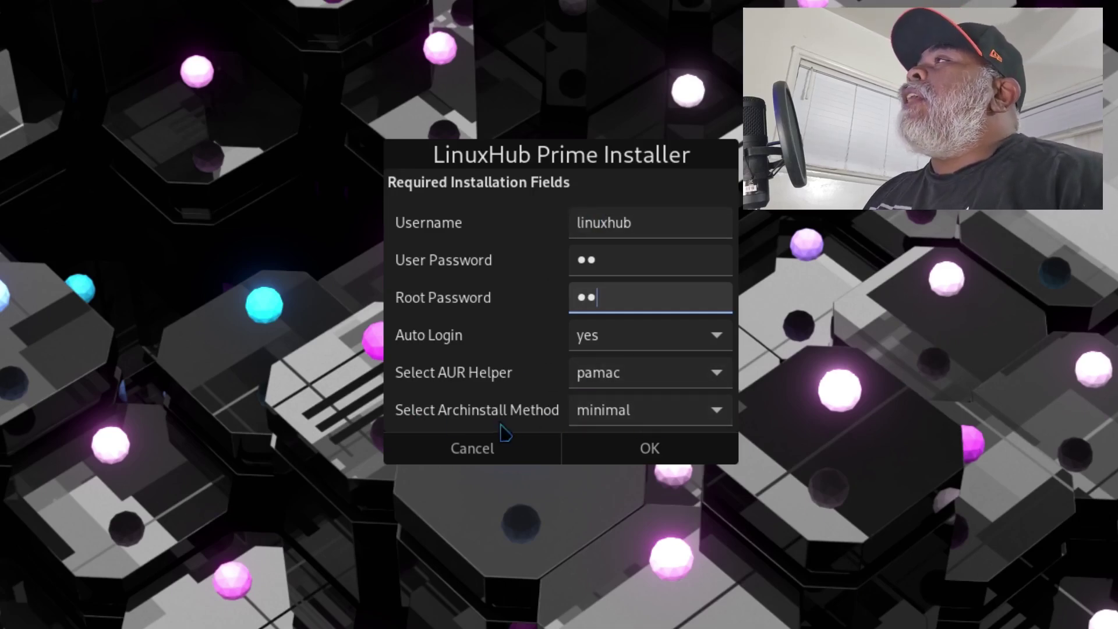
Set the archinstall method to full and confirm the installation fields.
left_click(667, 422)
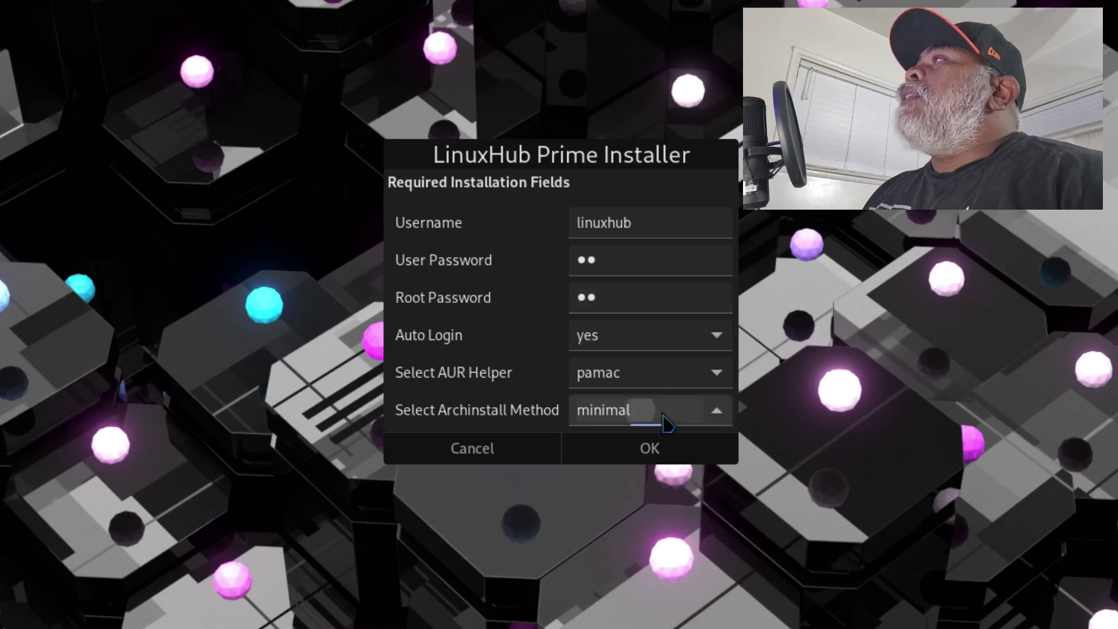
left_click(667, 420)
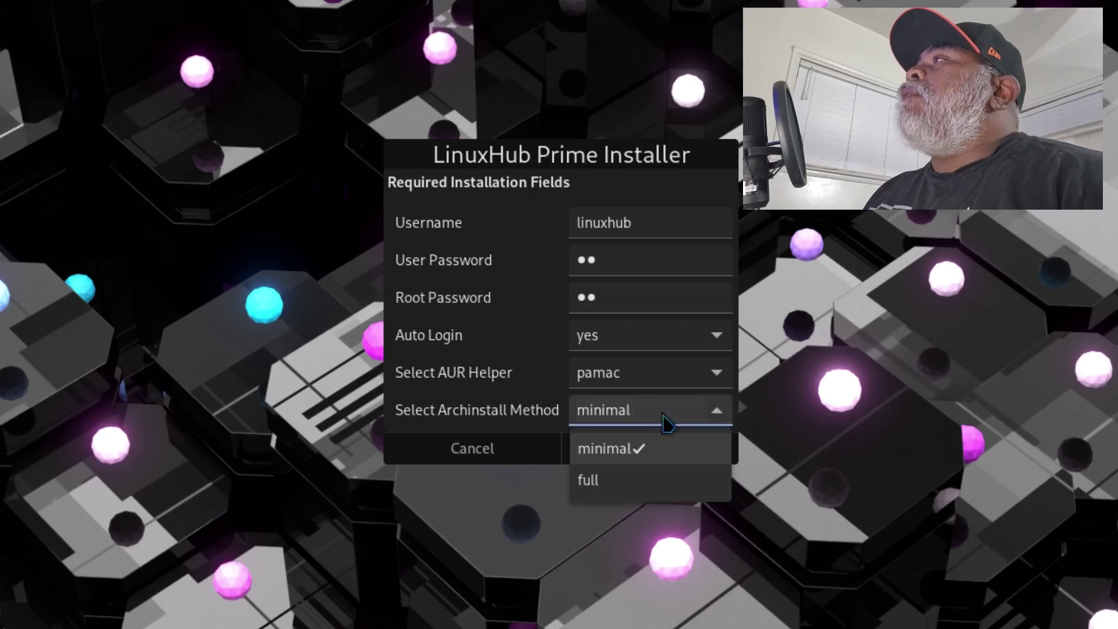
left_click(588, 483)
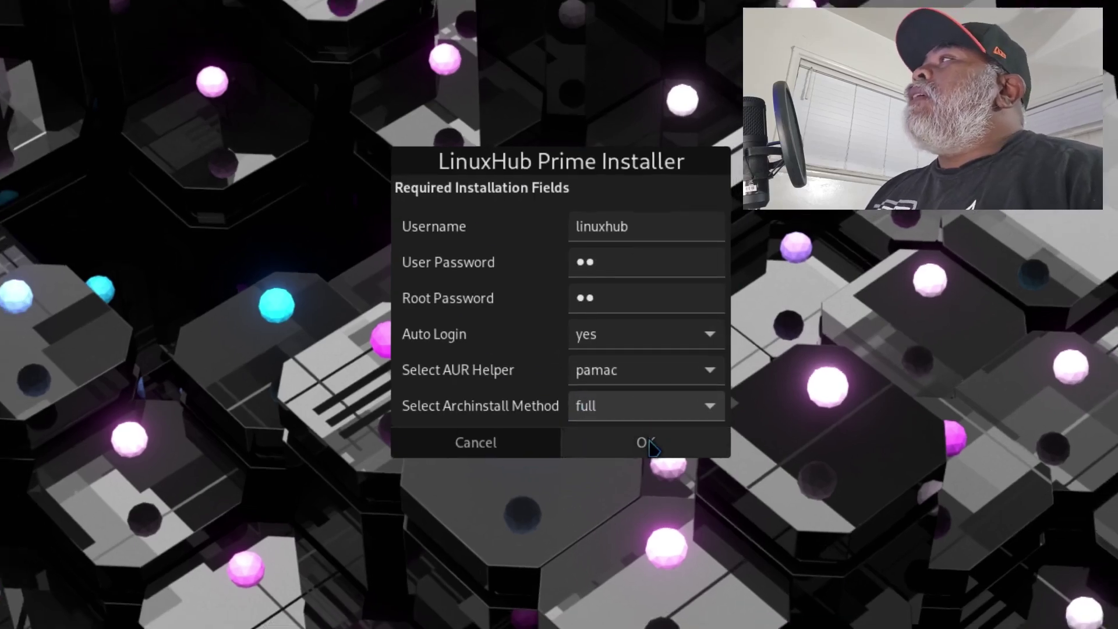
left_click(645, 442)
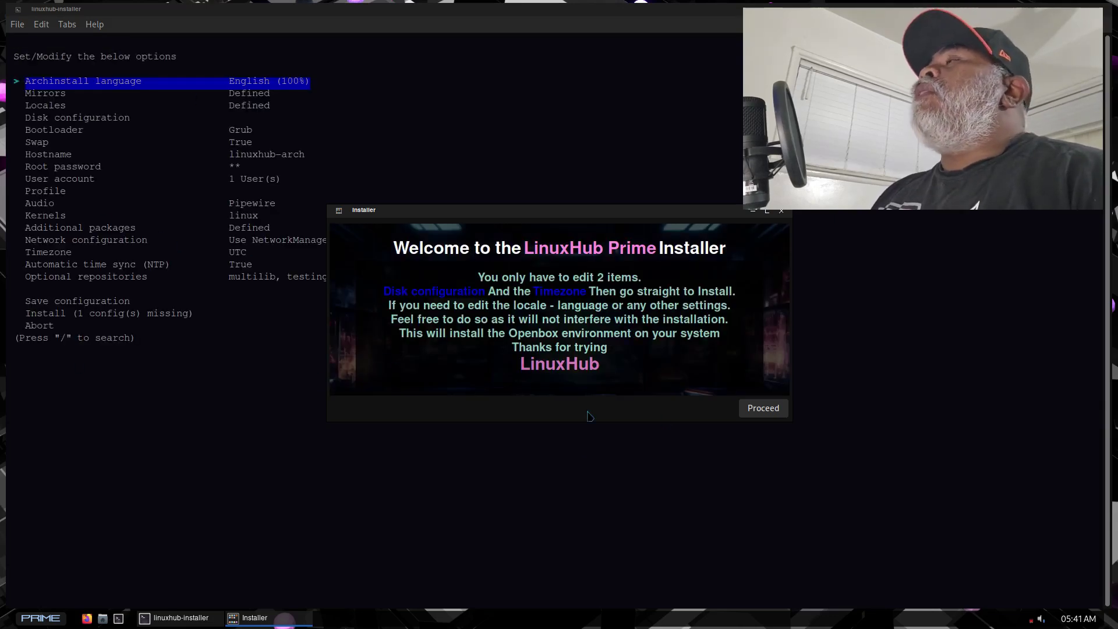
Partition the Virtio Block Device with best-effort default layout, ext4 root and separate /home.
left_click(761, 408)
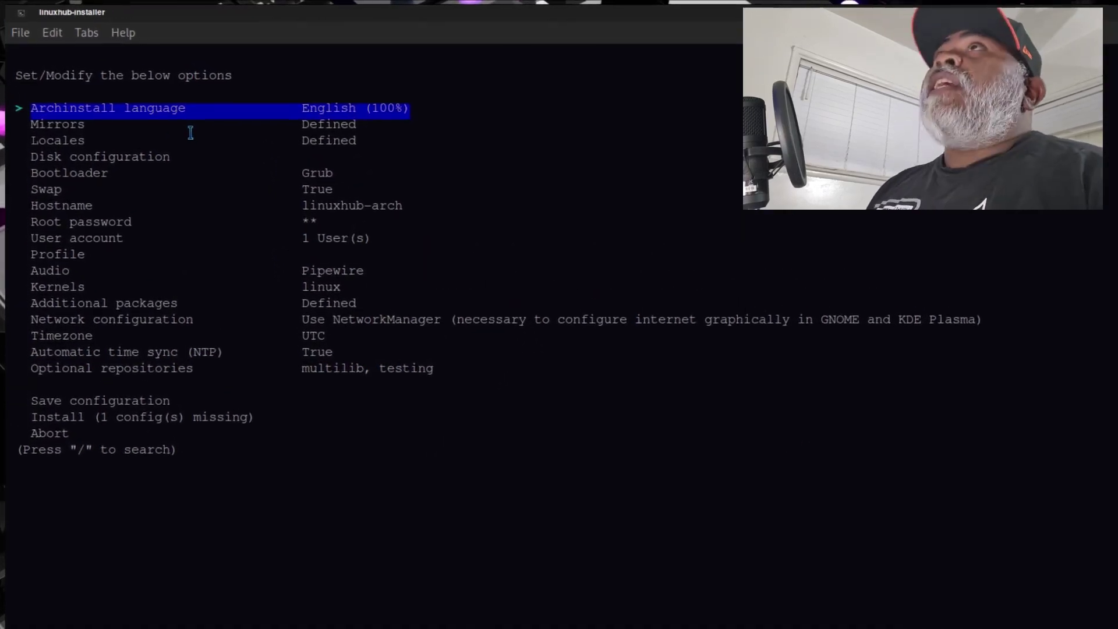
key("Down")
key("Down")
key("Down")
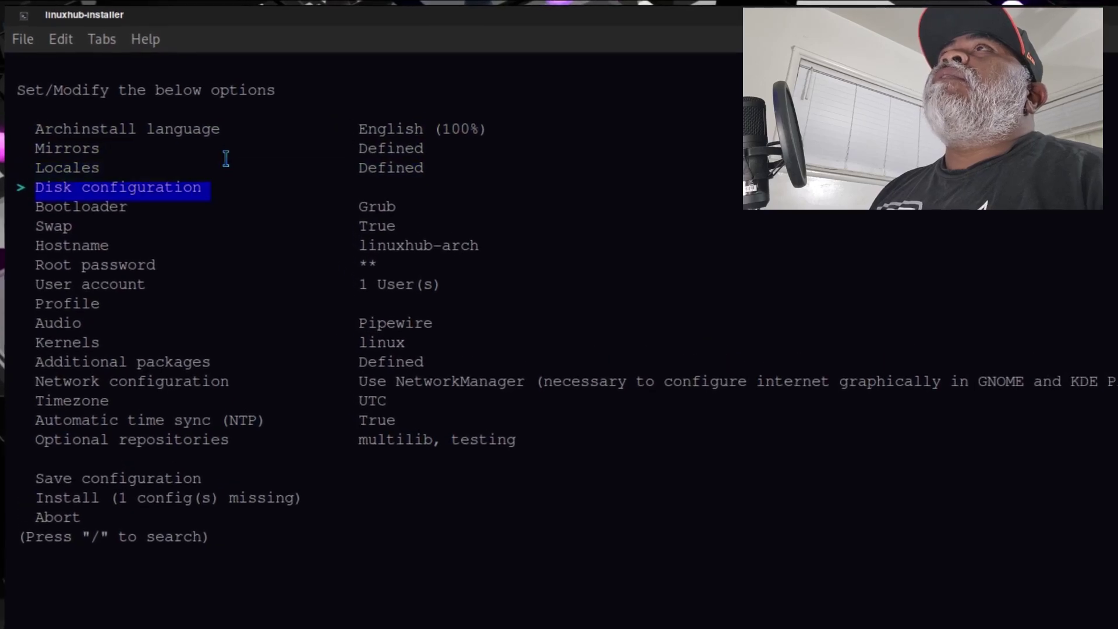
key("Return")
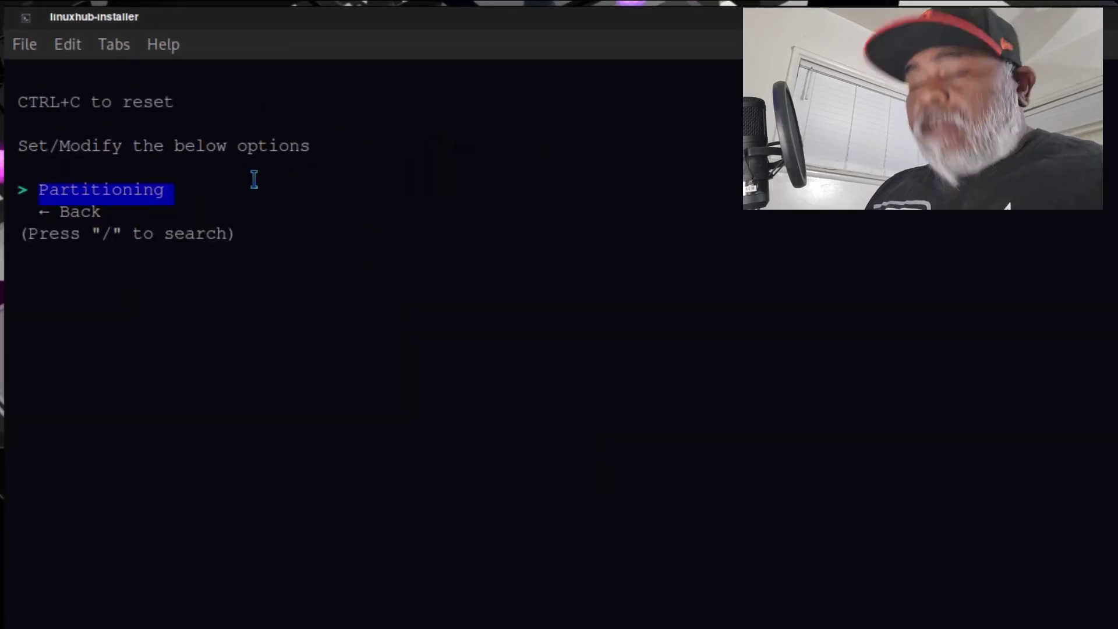
key("Return")
key("Return")
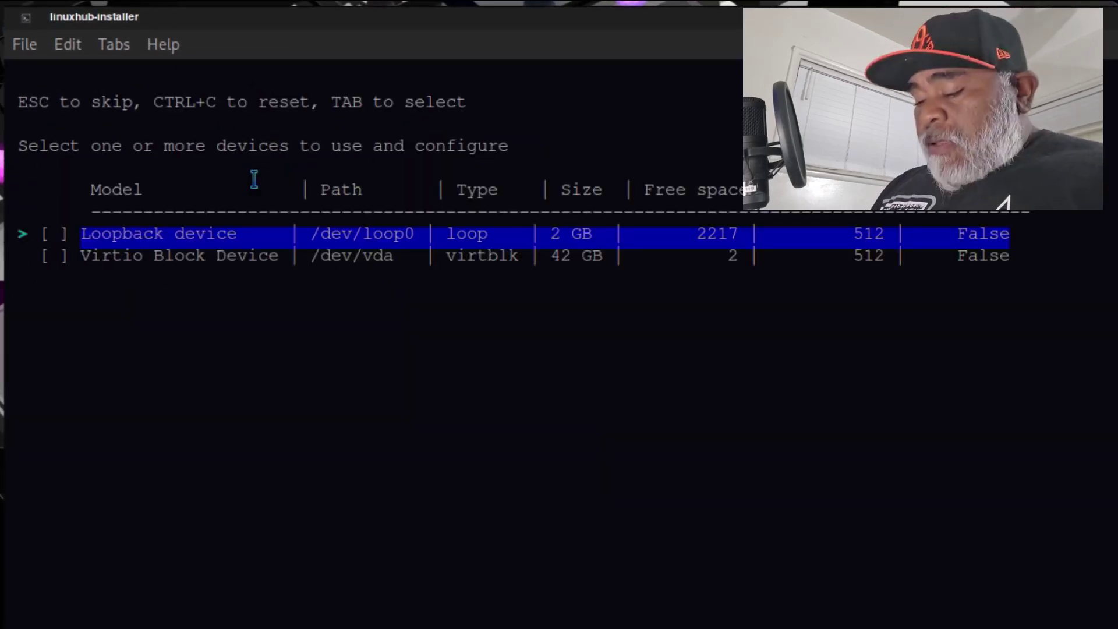
key("Down")
key("Tab")
key("Return")
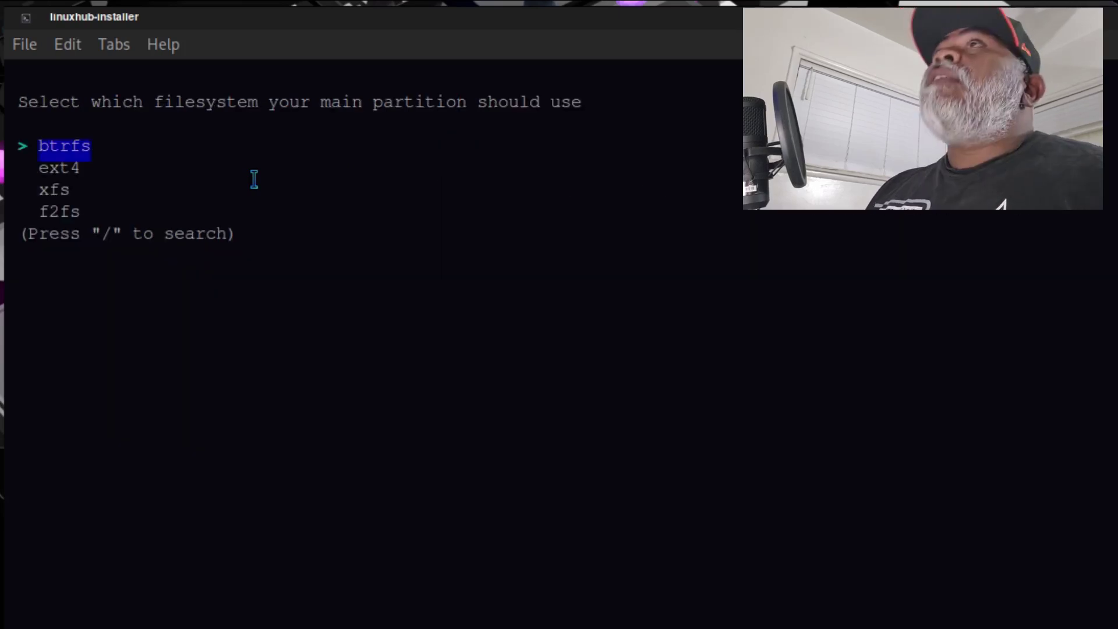
key("Down")
key("Return")
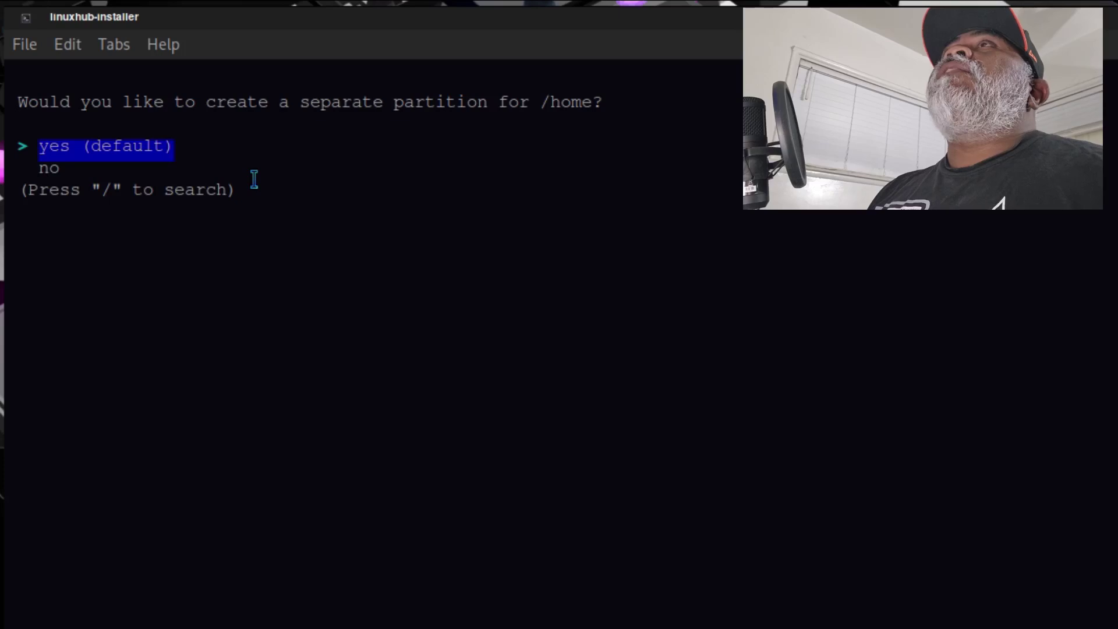
key("Return")
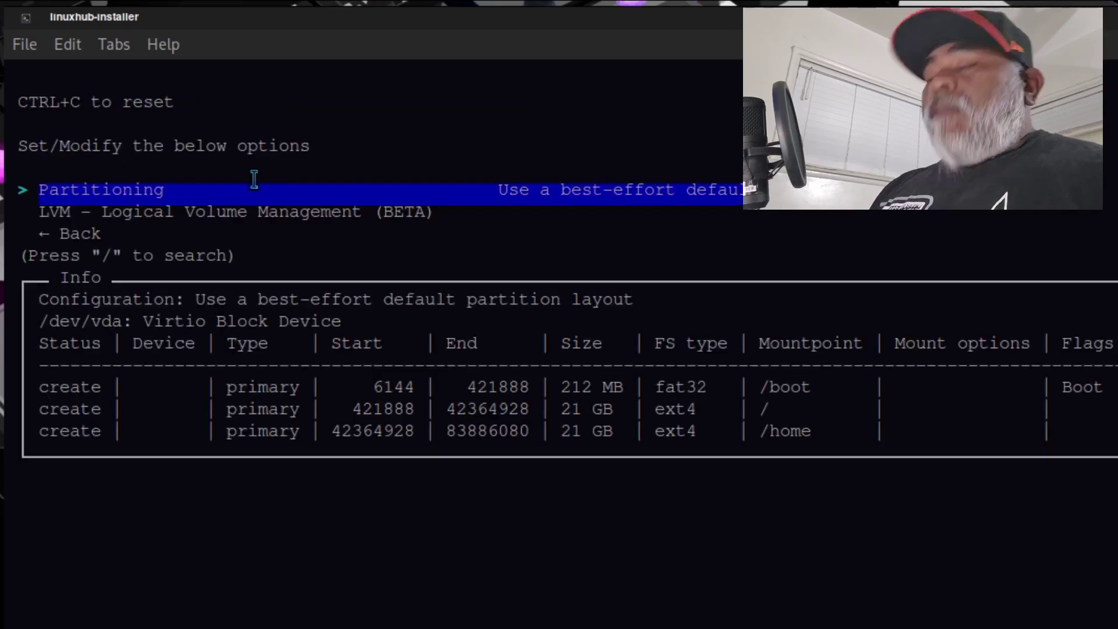
key("Down")
key("Down")
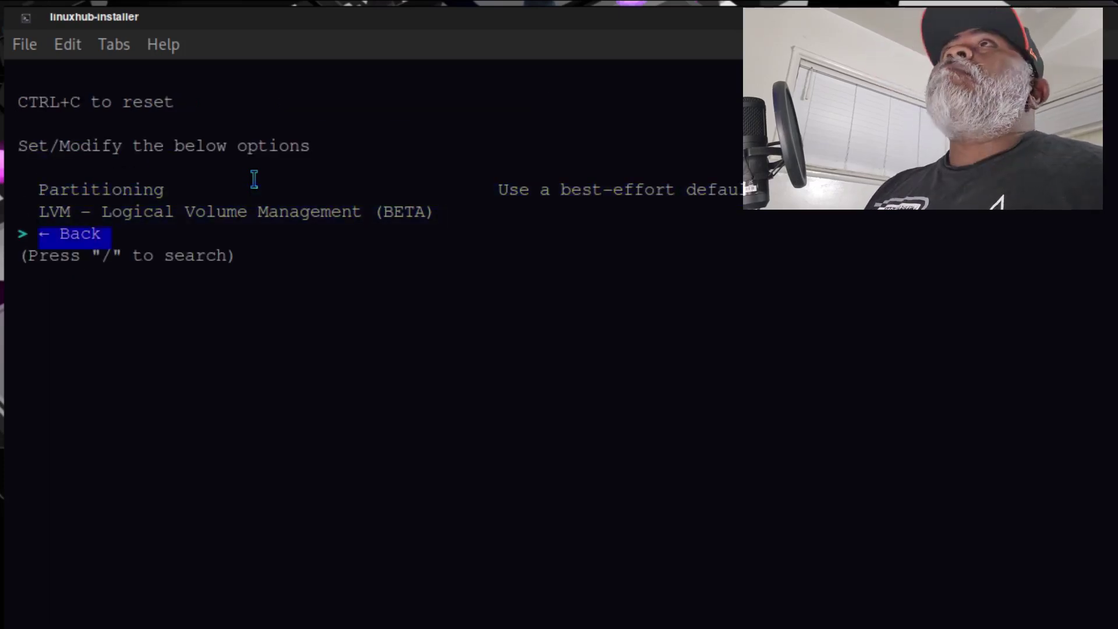
key("Return")
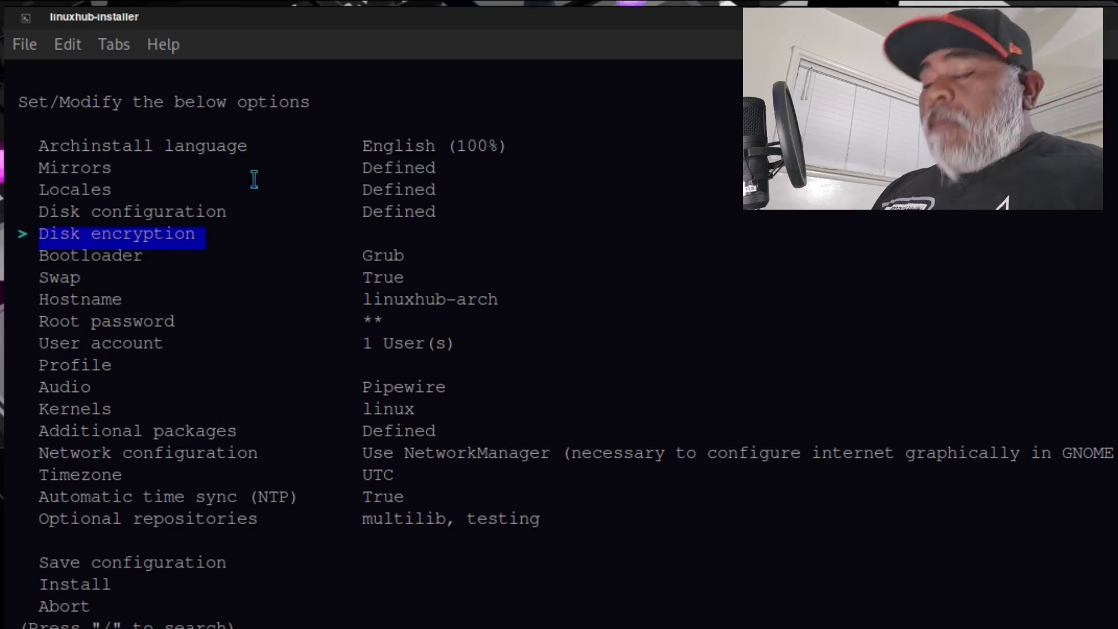
Open the Profile setting and set its type to Desktop.
key("Down")
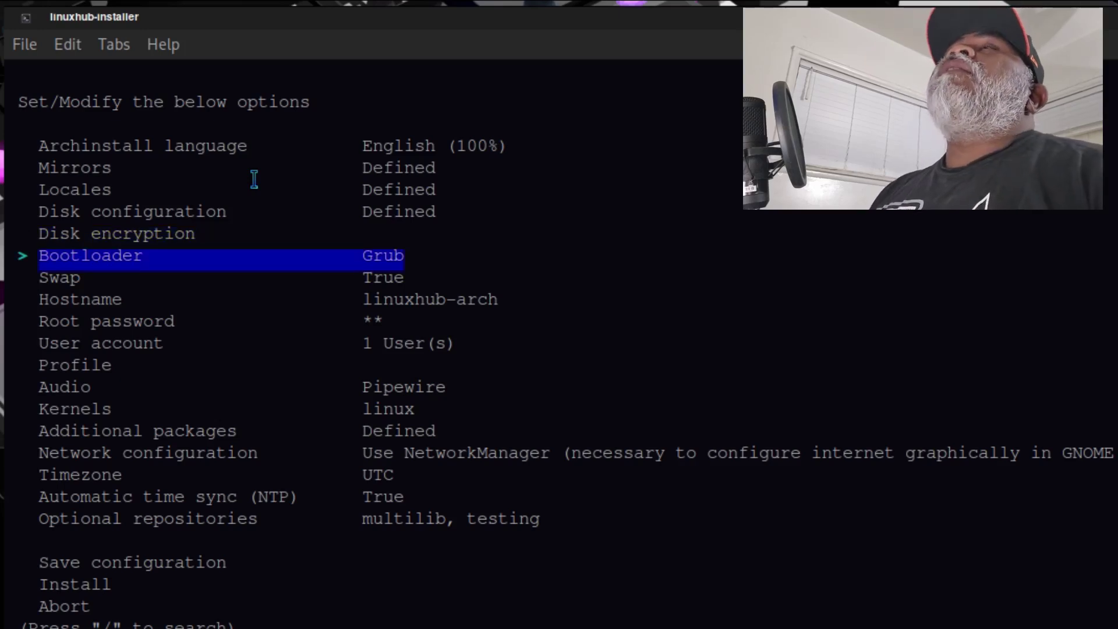
key("Down")
key("Down")
key("Down")
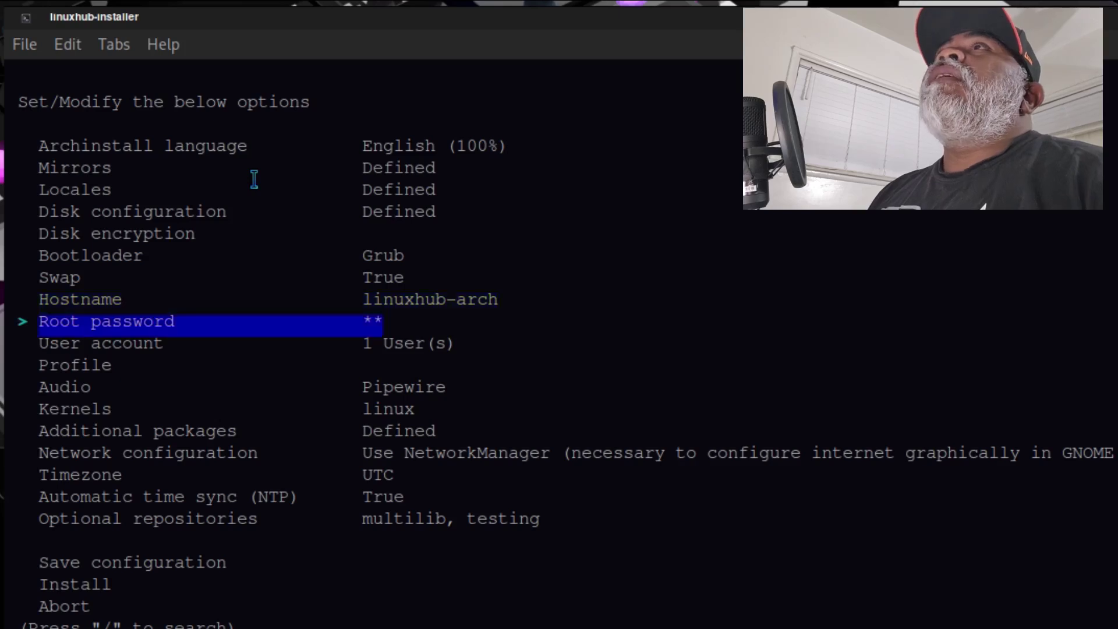
key("Down")
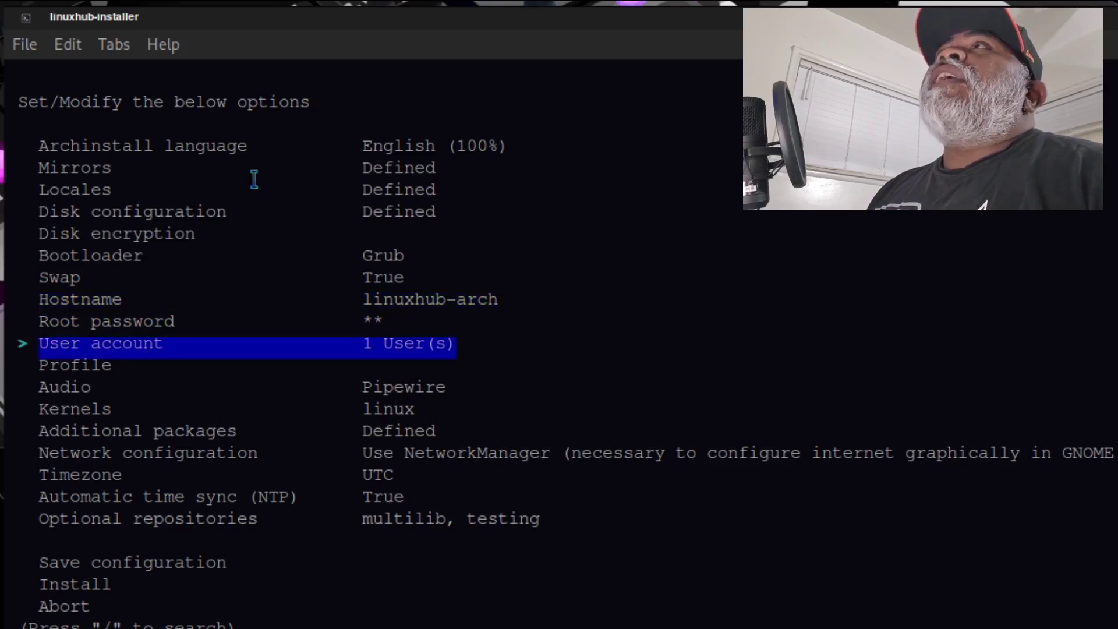
key("Down")
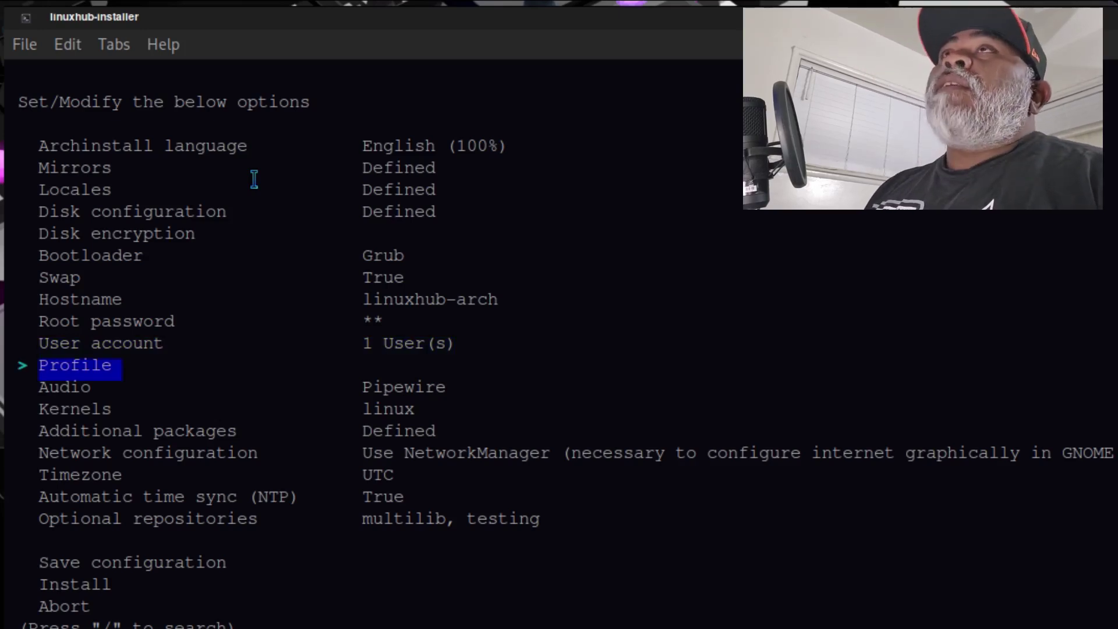
key("Return")
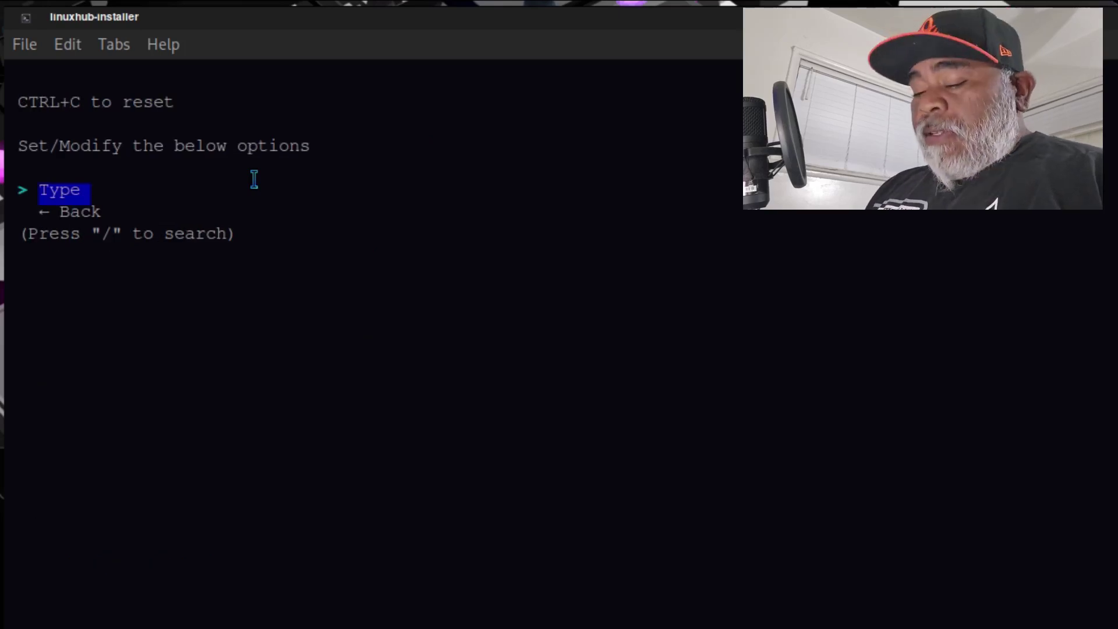
key("Return")
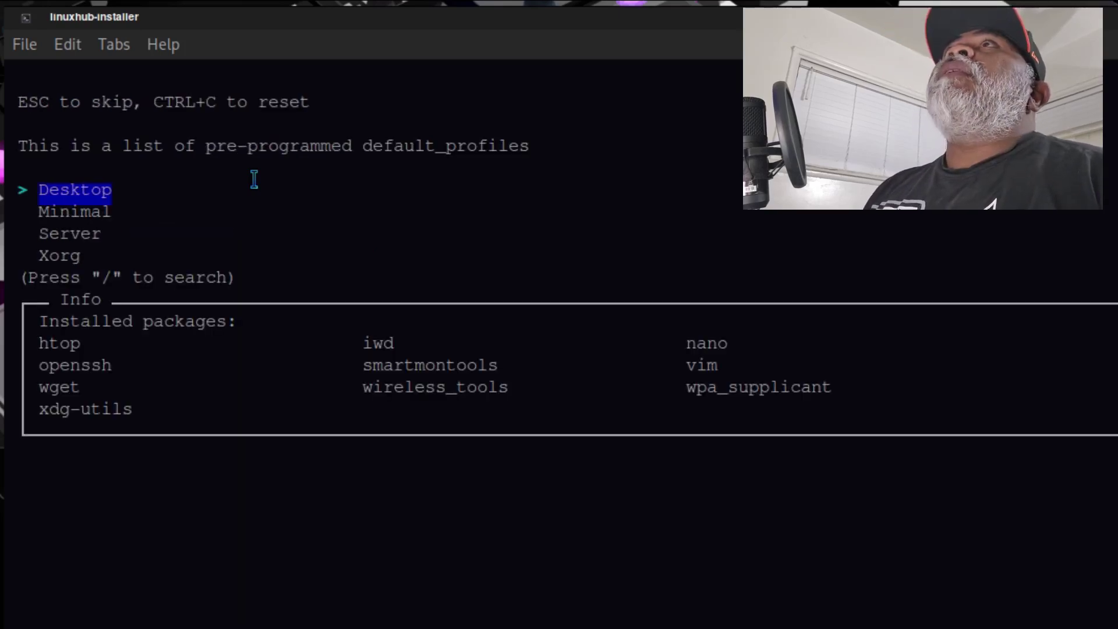
key("Return")
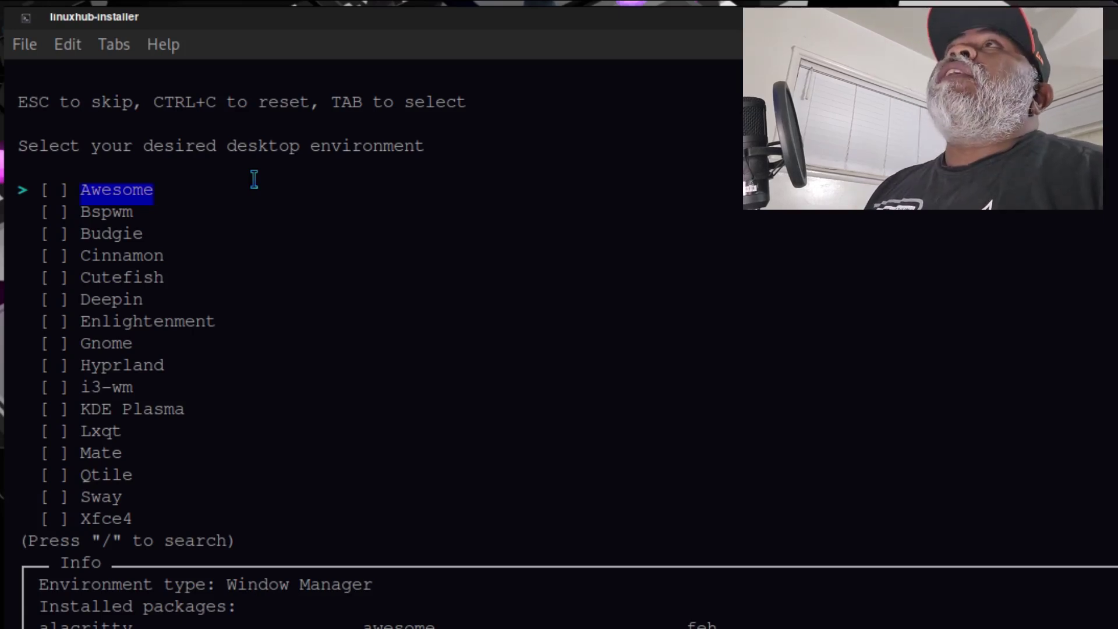
Tick Lxqt in the desktop environment checklist and confirm it.
key("Down")
key("Down")
key("Down")
key("Down")
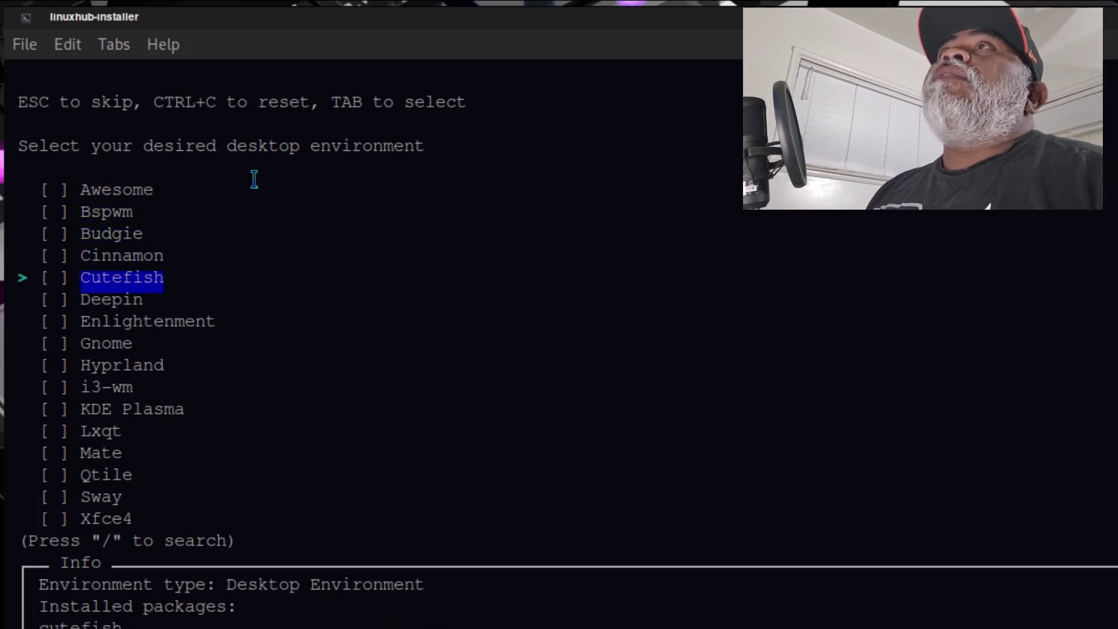
key("Down")
key("Down")
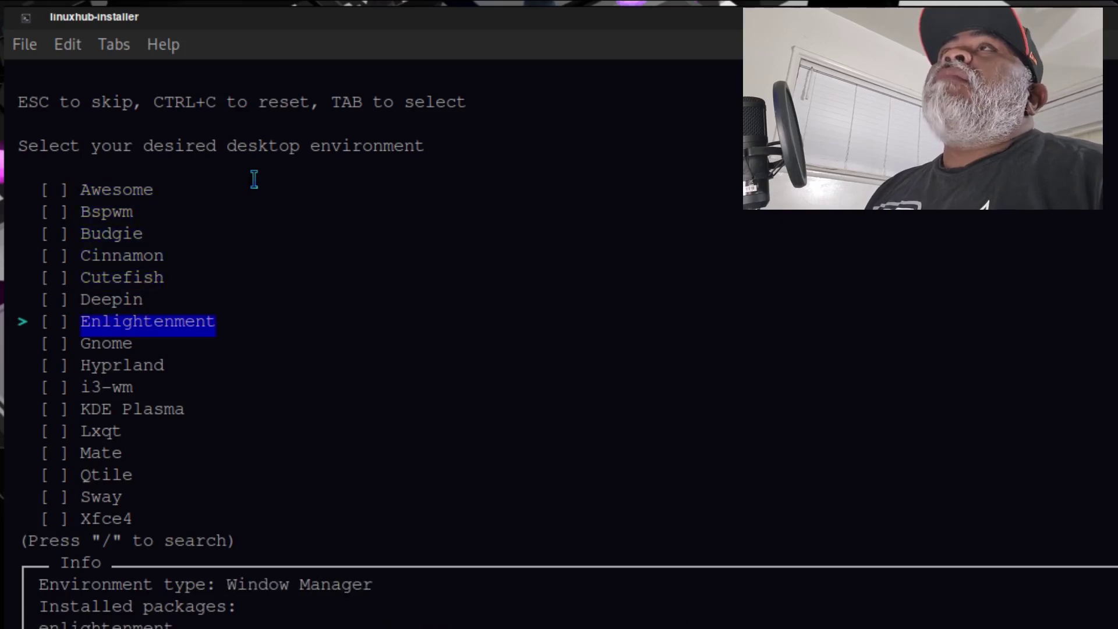
key("Down")
key("Down")
key("Down")
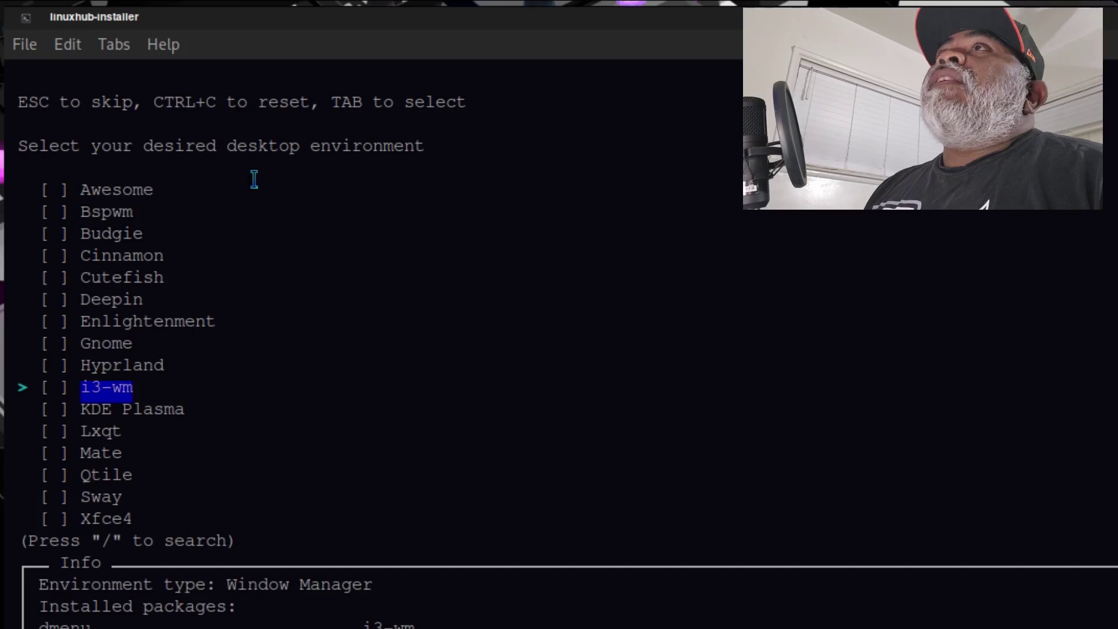
key("Down")
key("Down")
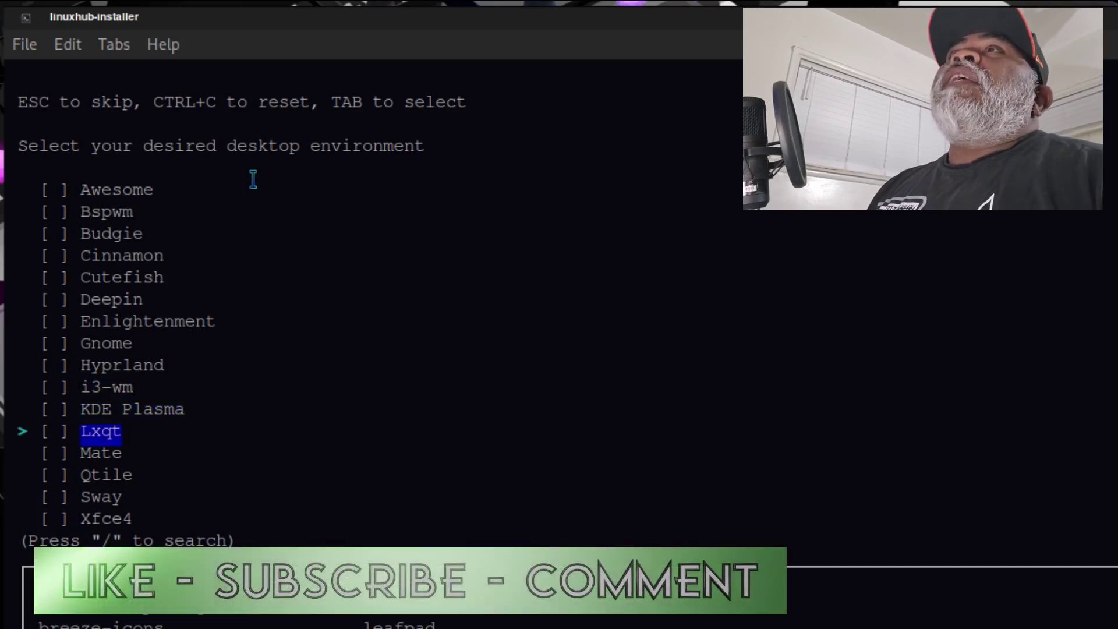
key("Down")
key("Down")
key("Down")
key("Up")
key("Up")
key("Up")
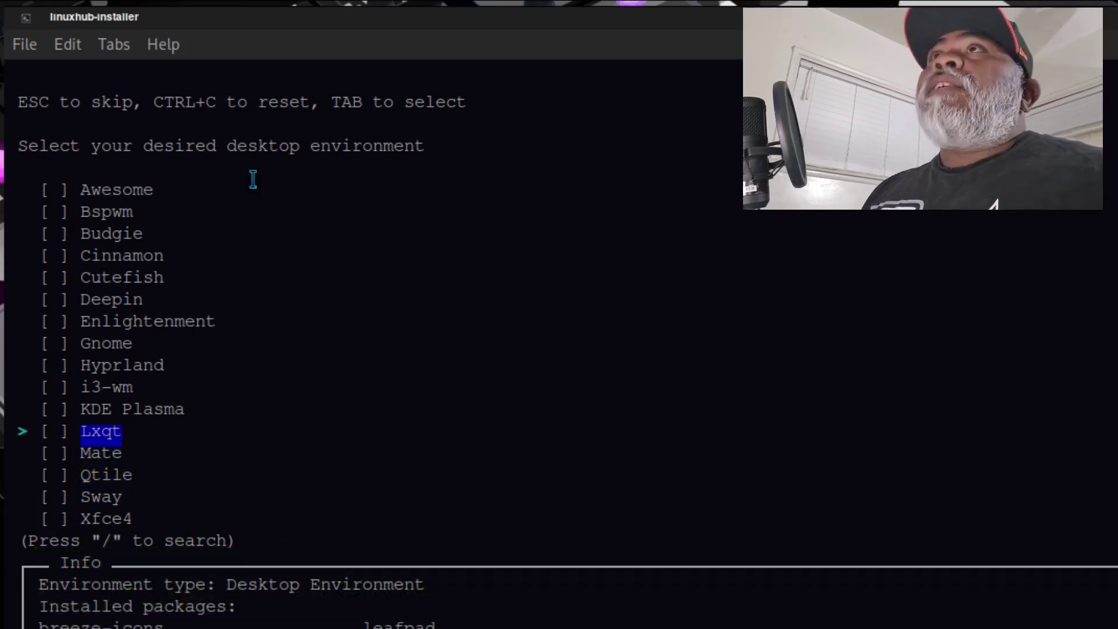
key("Tab")
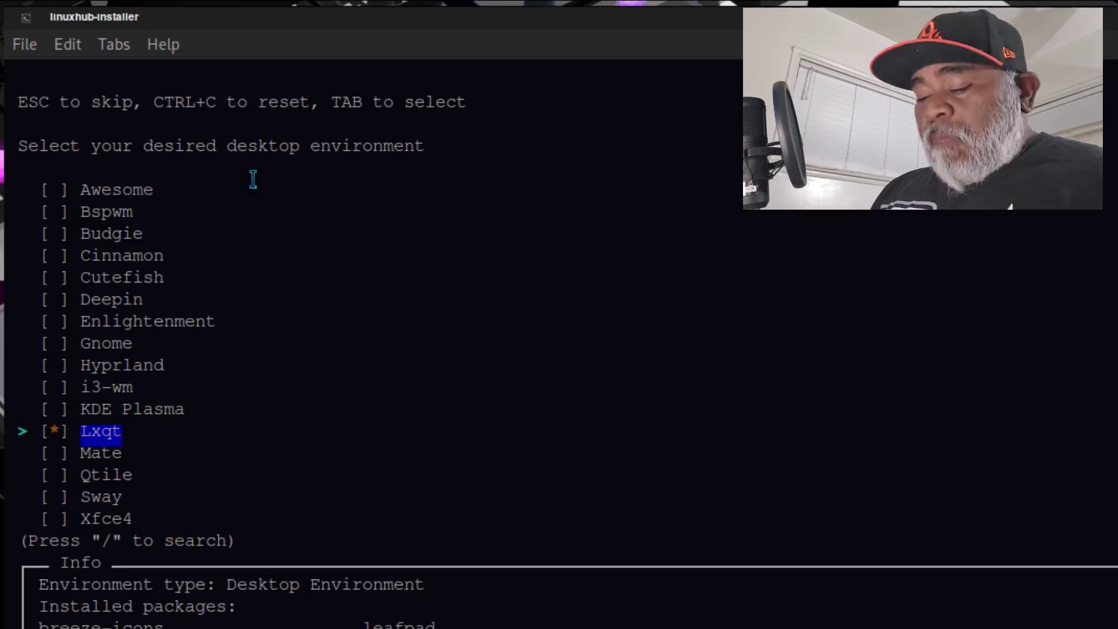
key("Return")
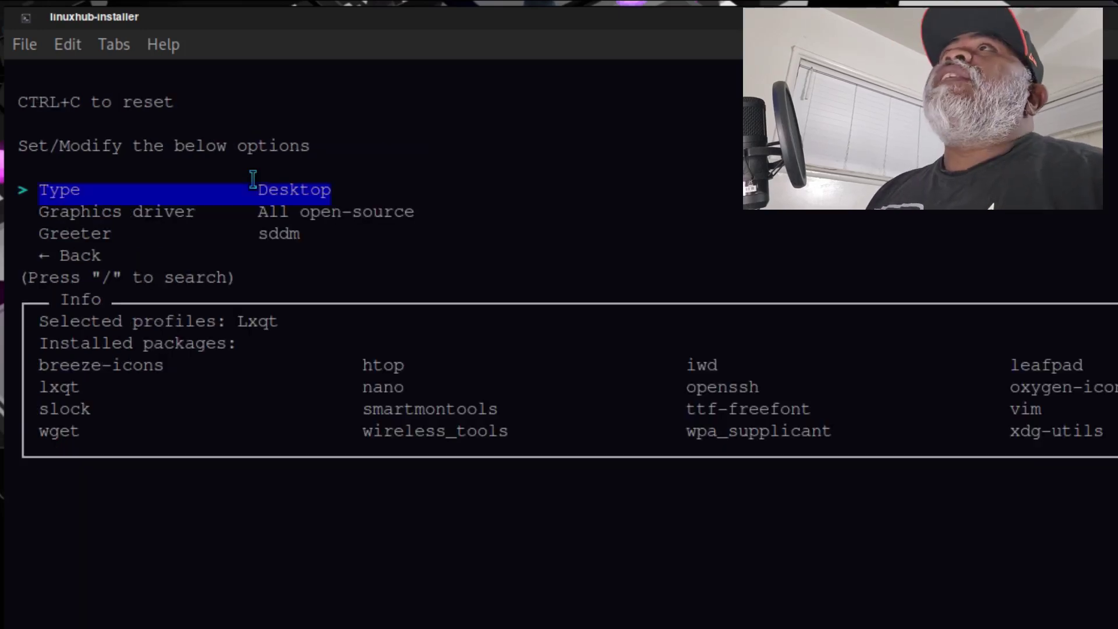
Replace the sddm greeter with lightdm-gtk-greeter in the profile options.
key("Down")
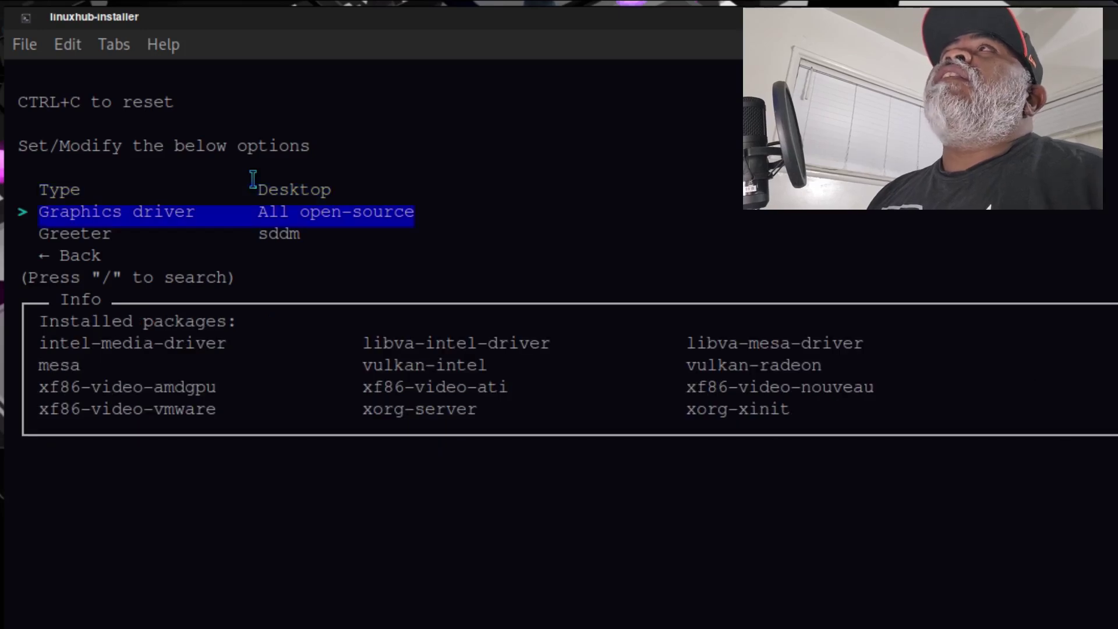
key("Down")
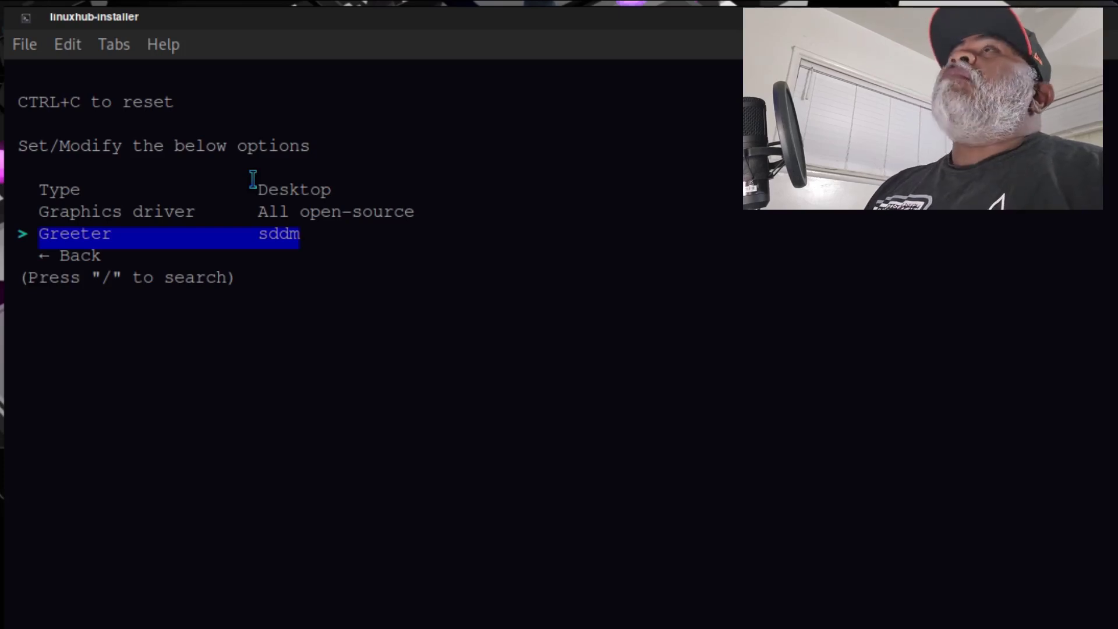
key("Return")
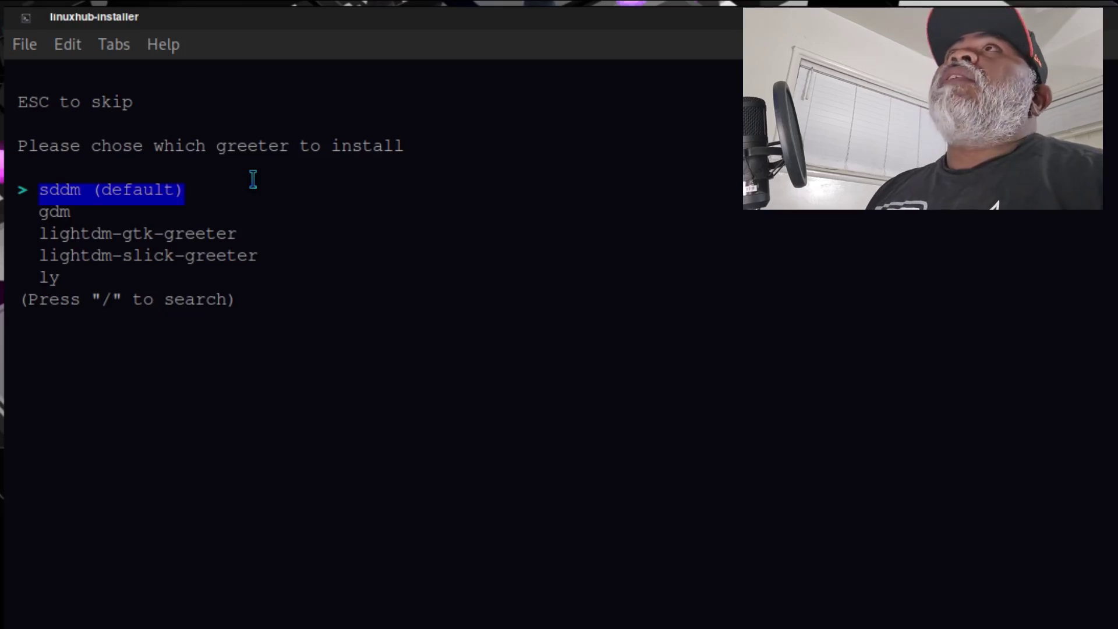
key("Down")
key("Down")
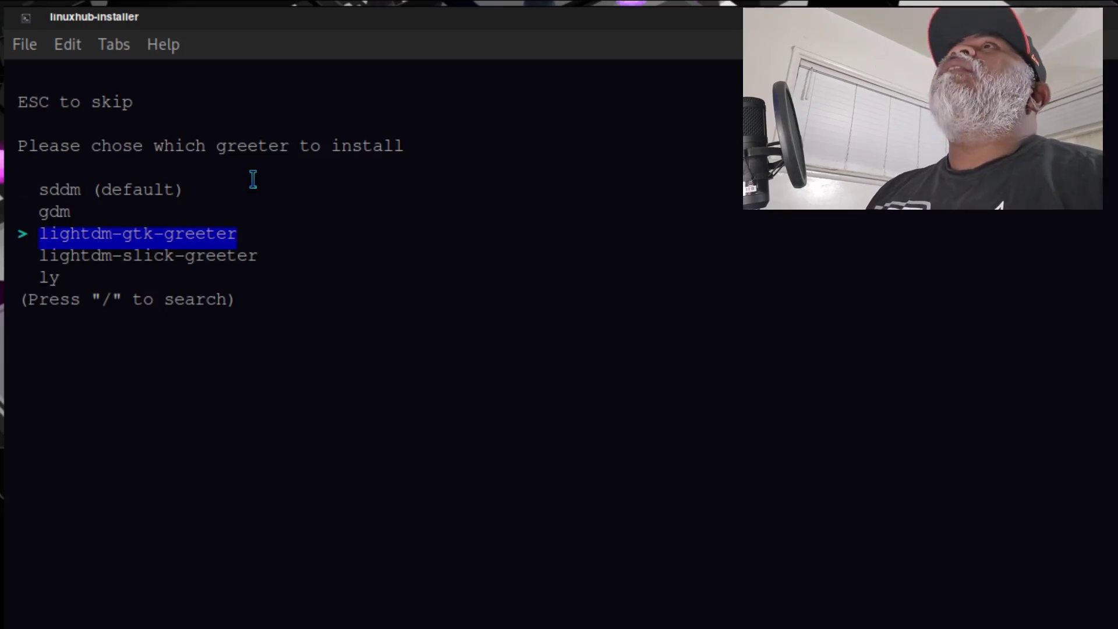
key("Return")
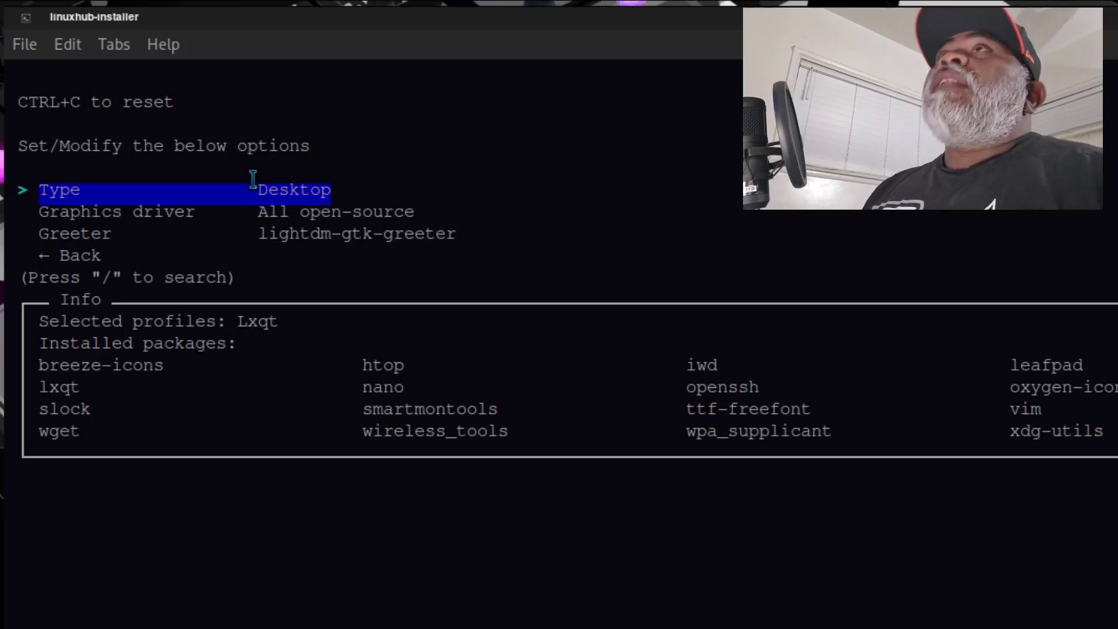
key("Down")
key("Down")
key("Down")
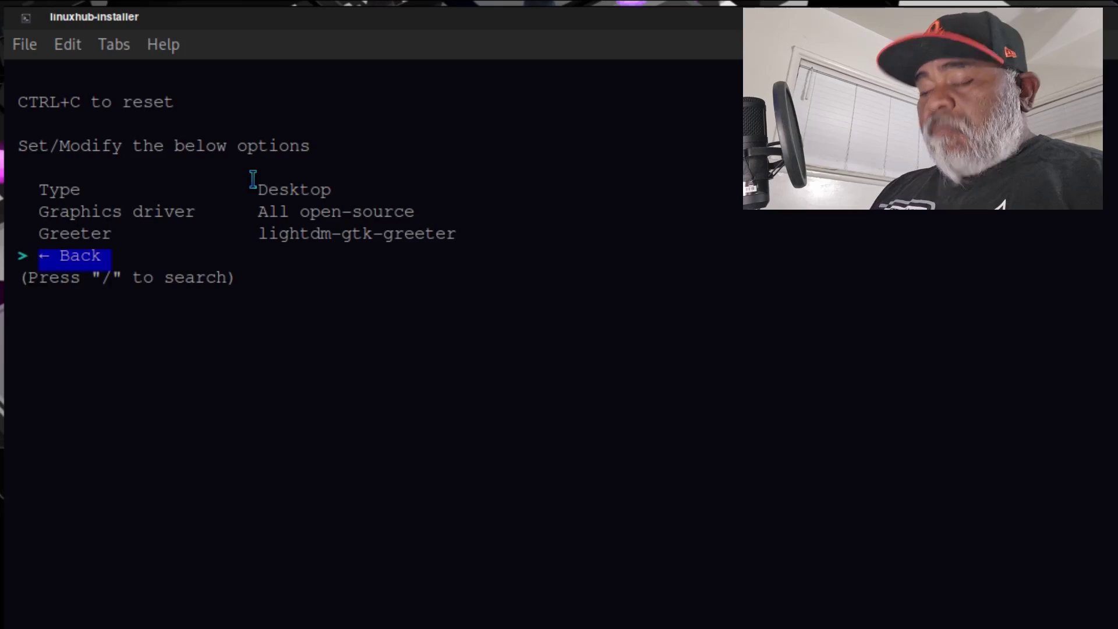
Back in the main menu, filter timezones with 'l' and choose America/Los_Angeles.
key("Return")
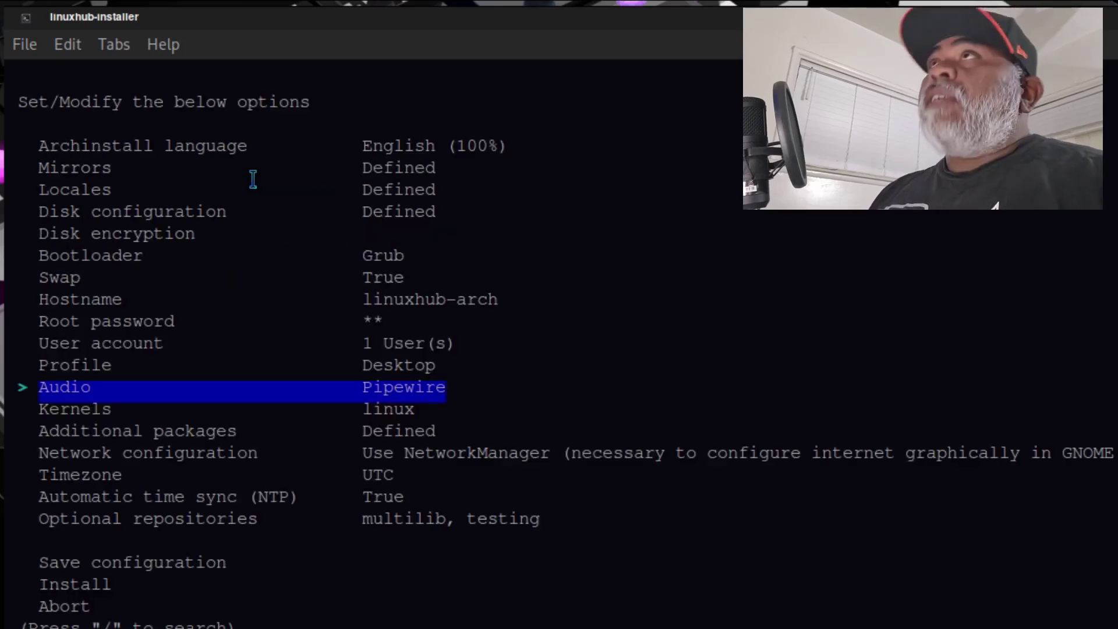
key("Down")
key("Down")
key("Down")
key("Down")
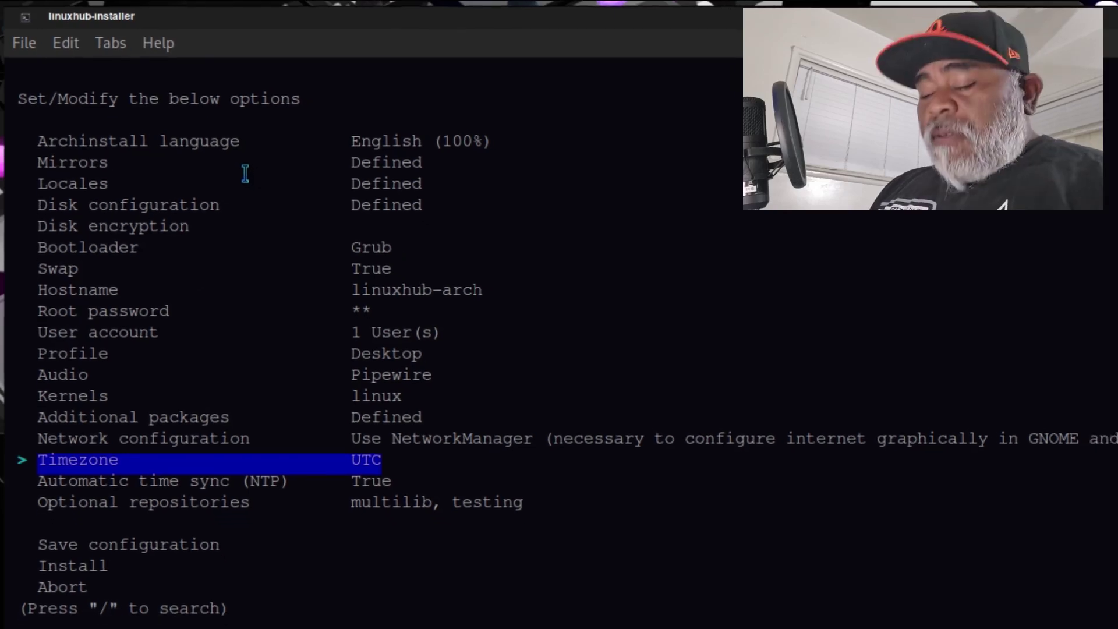
key("Return")
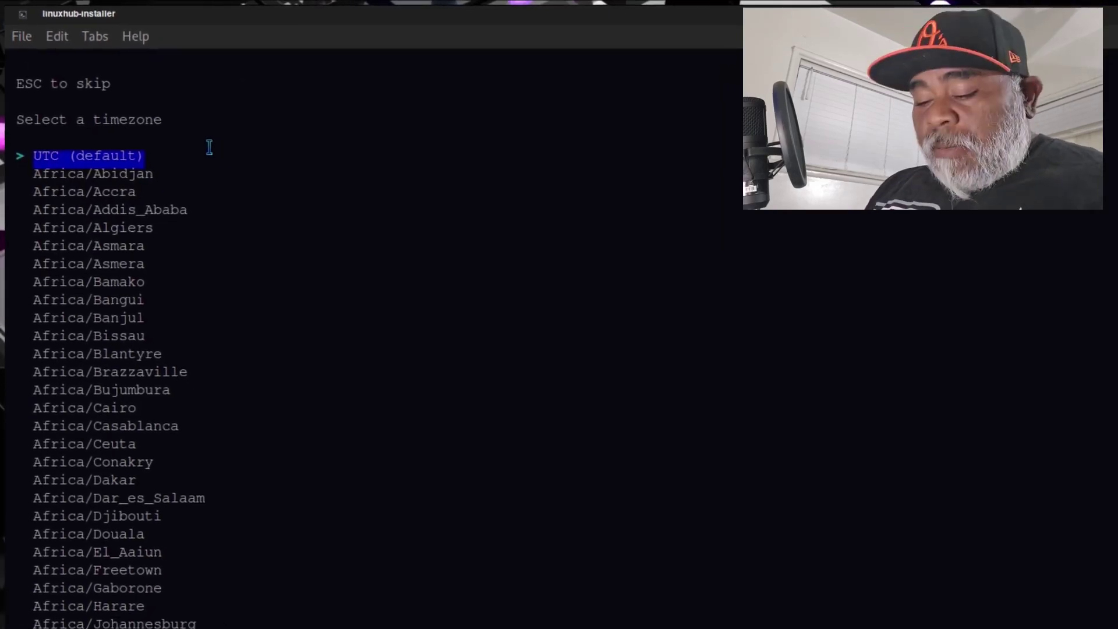
type("l")
key("Return")
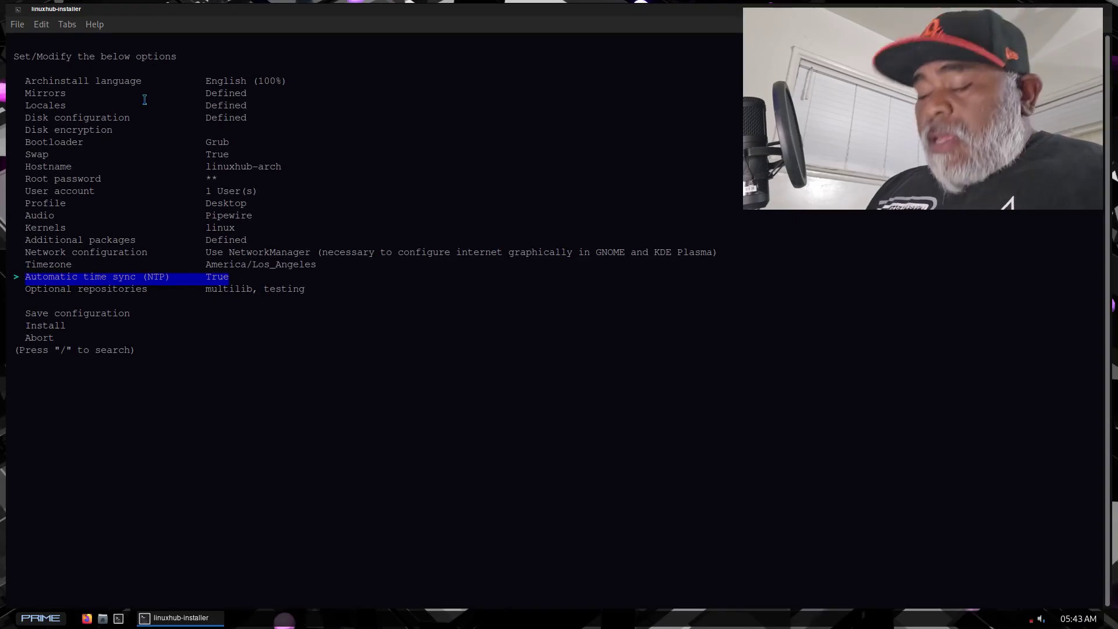
key("Down")
key("Down")
key("Down")
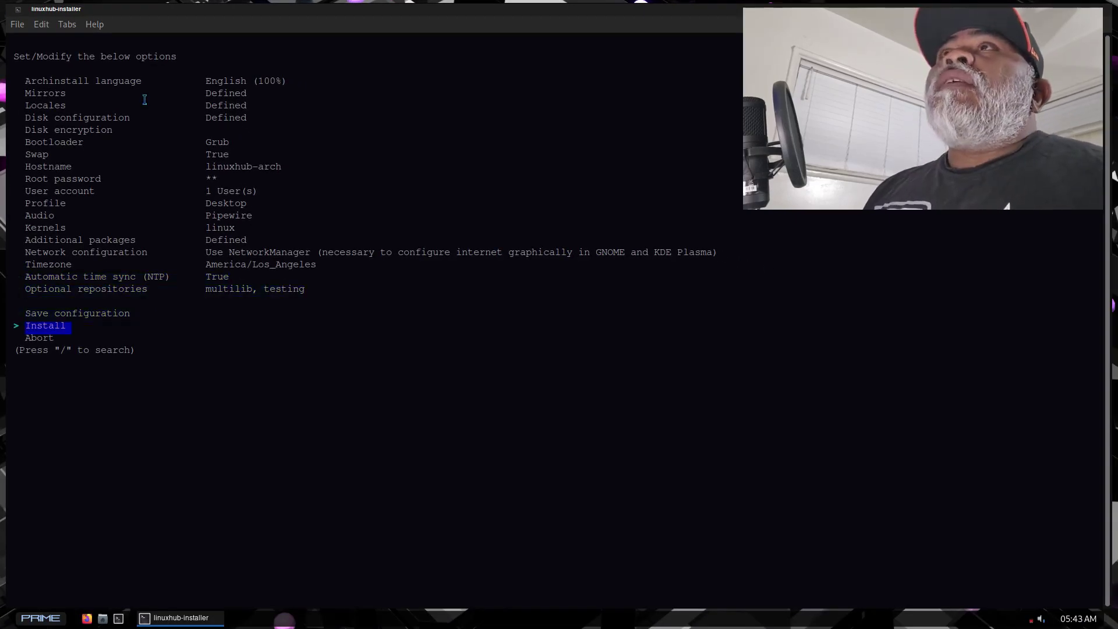
Start Install and continue past the configuration summary to begin installing.
key("Return")
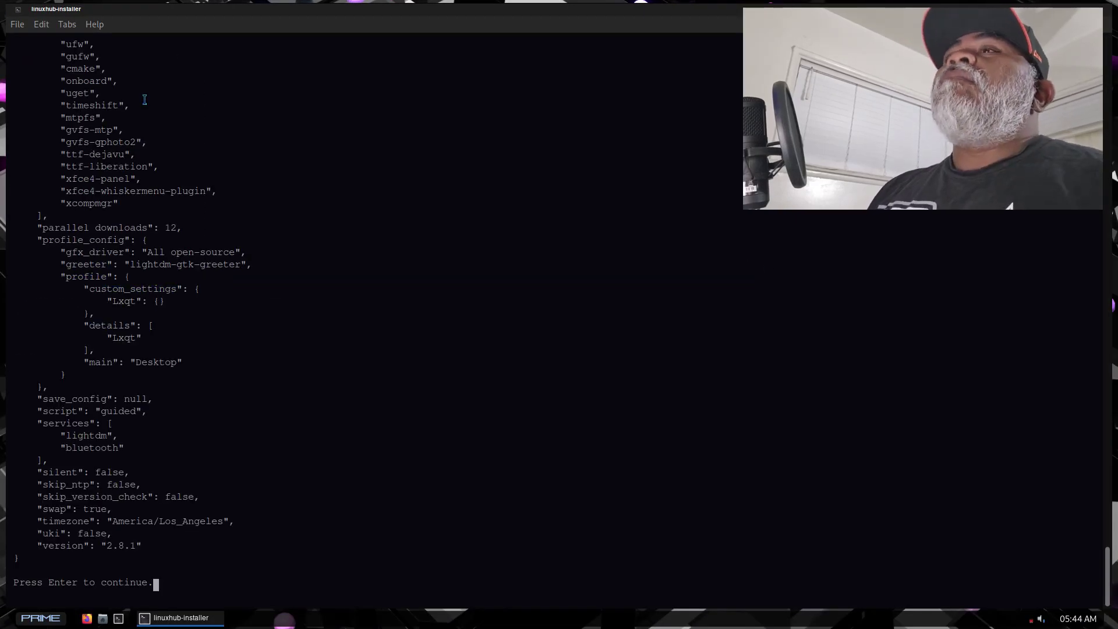
key("Return")
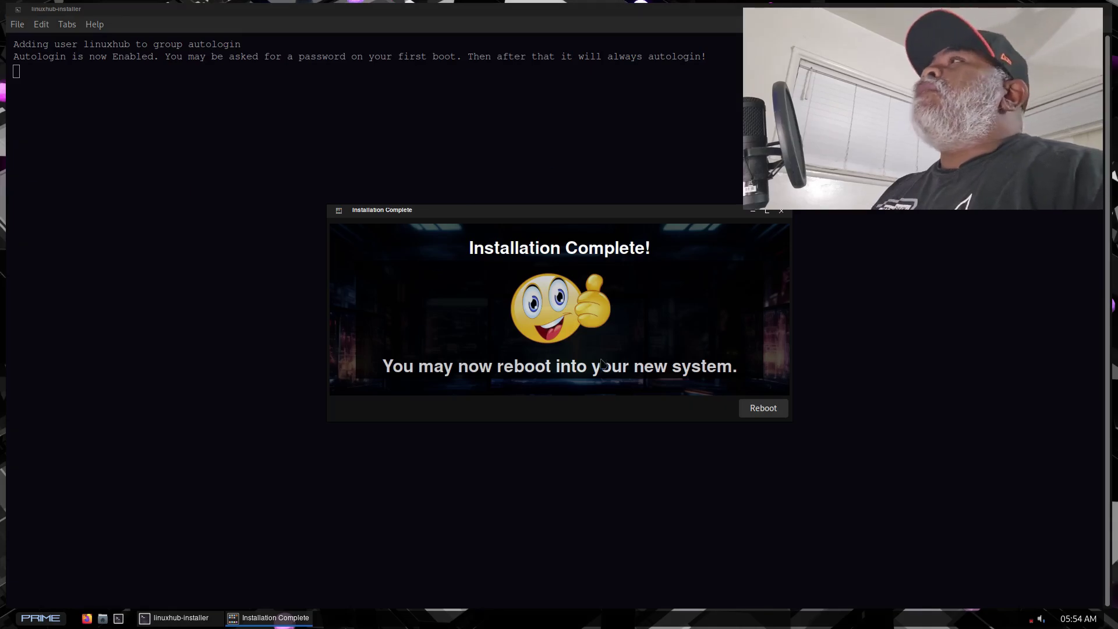
Reboot, keep LXQt Desktop as the LightDM session, and log in with the password.
left_click(763, 408)
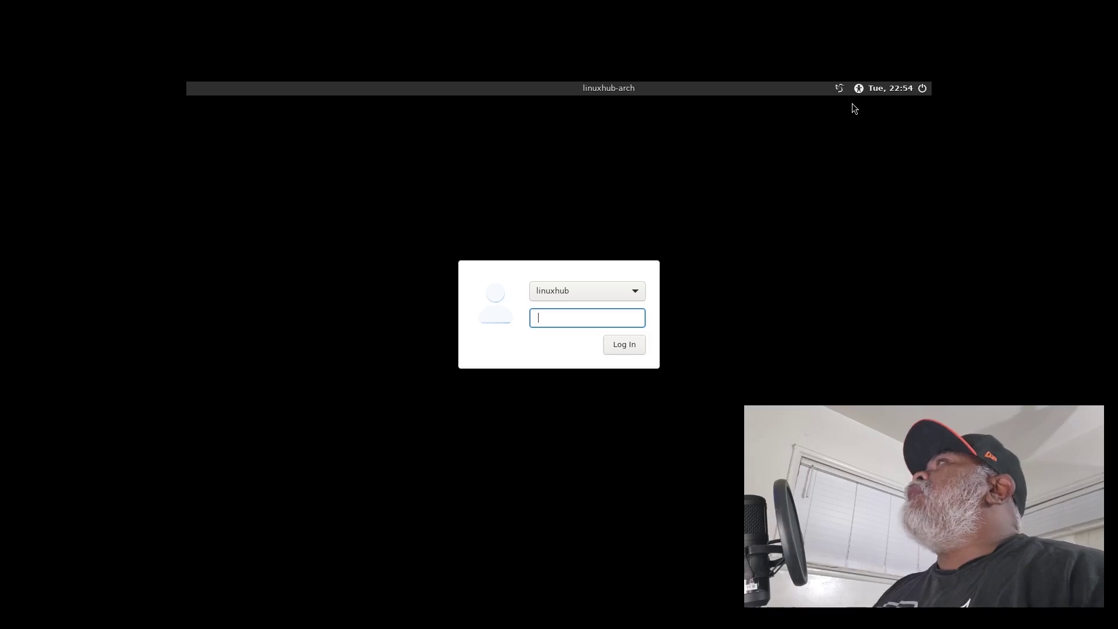
left_click(840, 88)
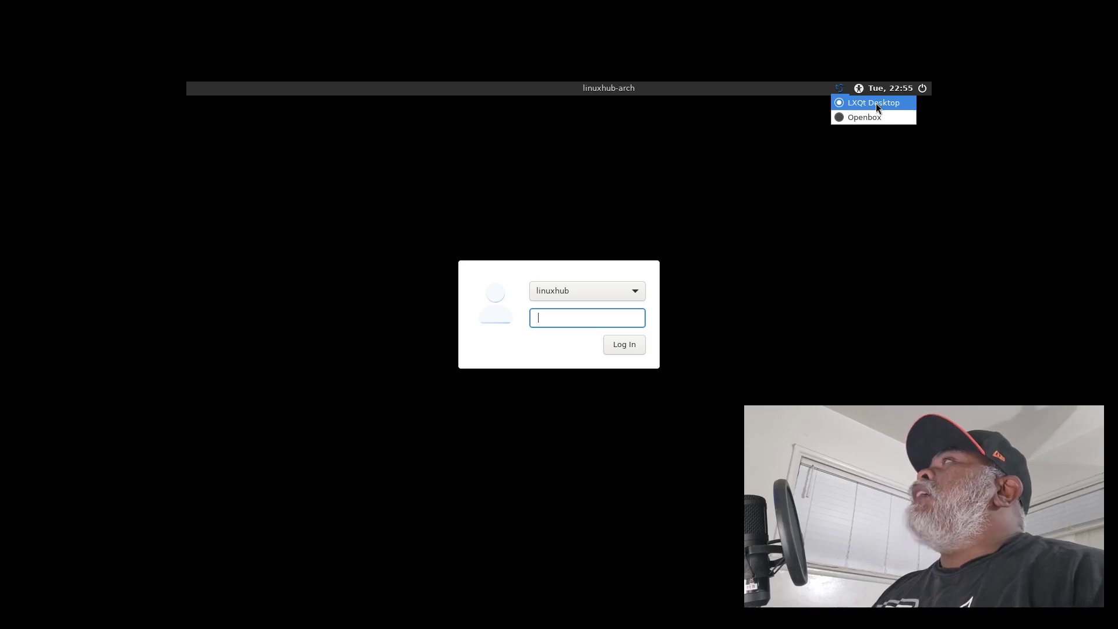
left_click(785, 89)
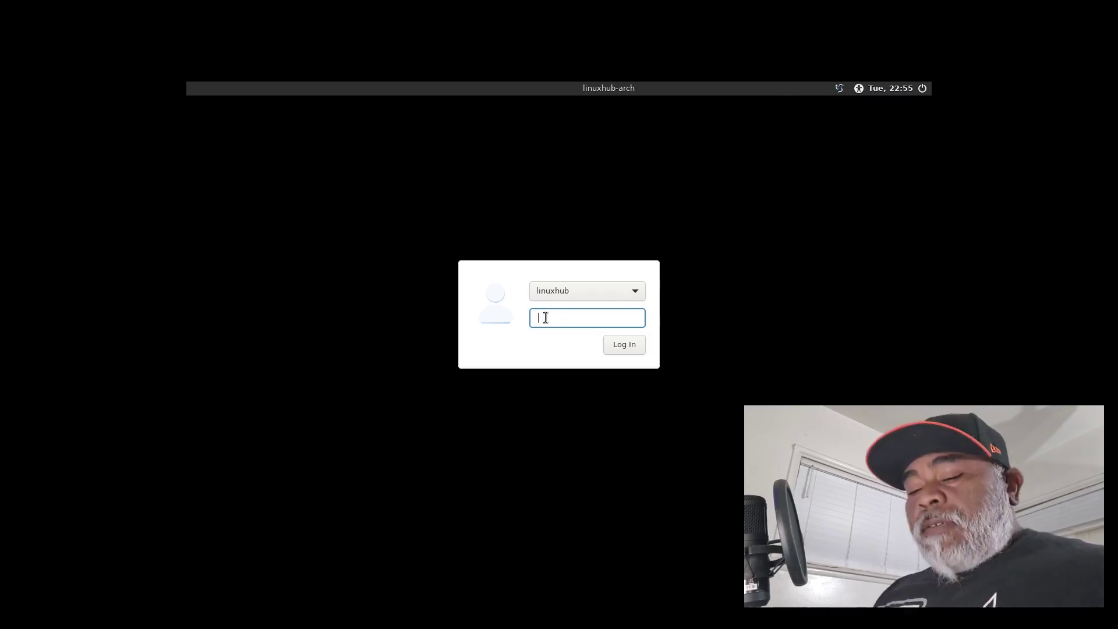
key("Return")
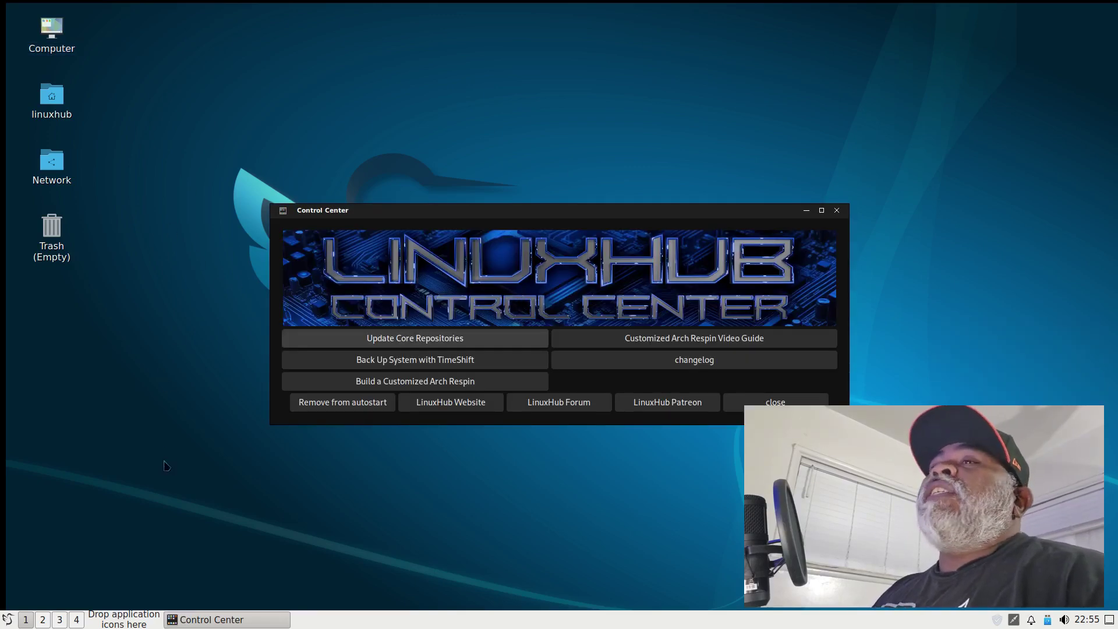
Close the application and panel menus, then minimize the LinuxHub Control Center window.
left_click(7, 620)
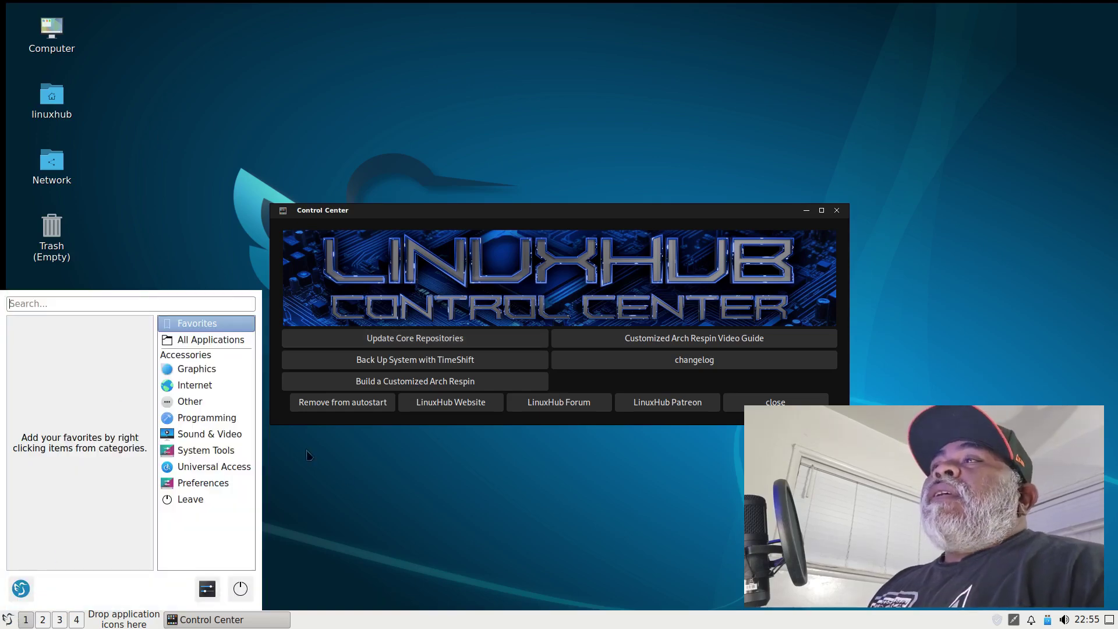
left_click(457, 490)
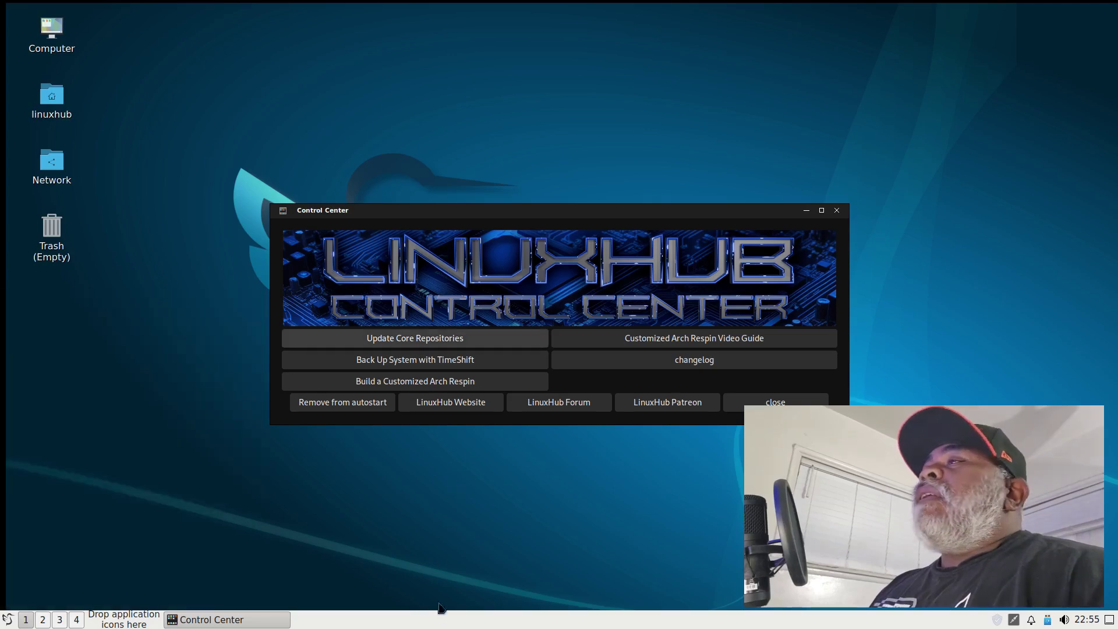
right_click(440, 622)
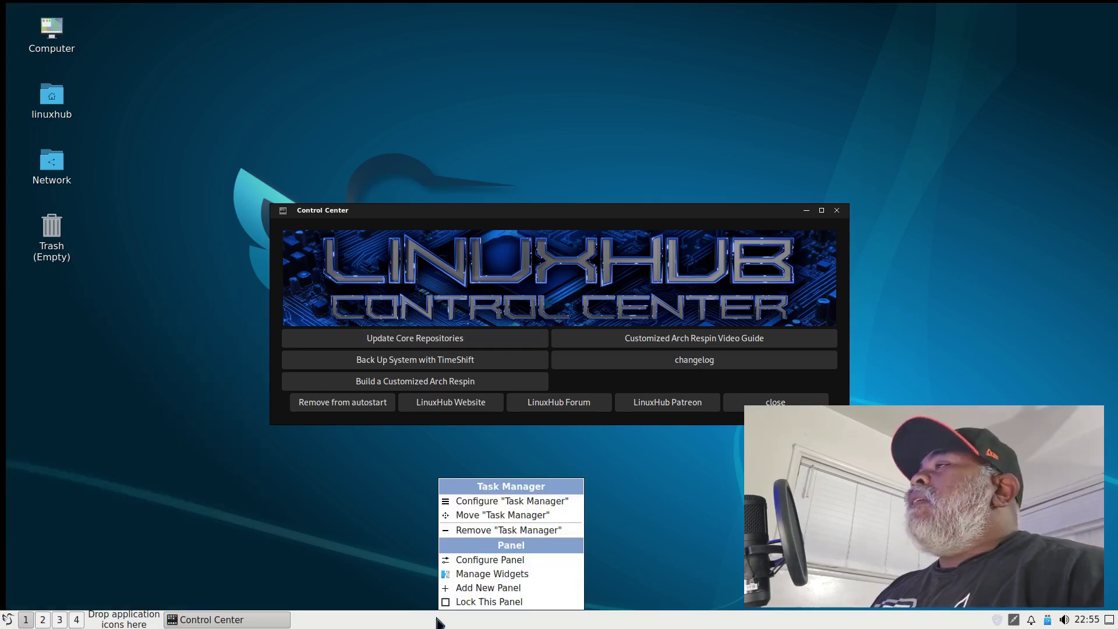
left_click(727, 502)
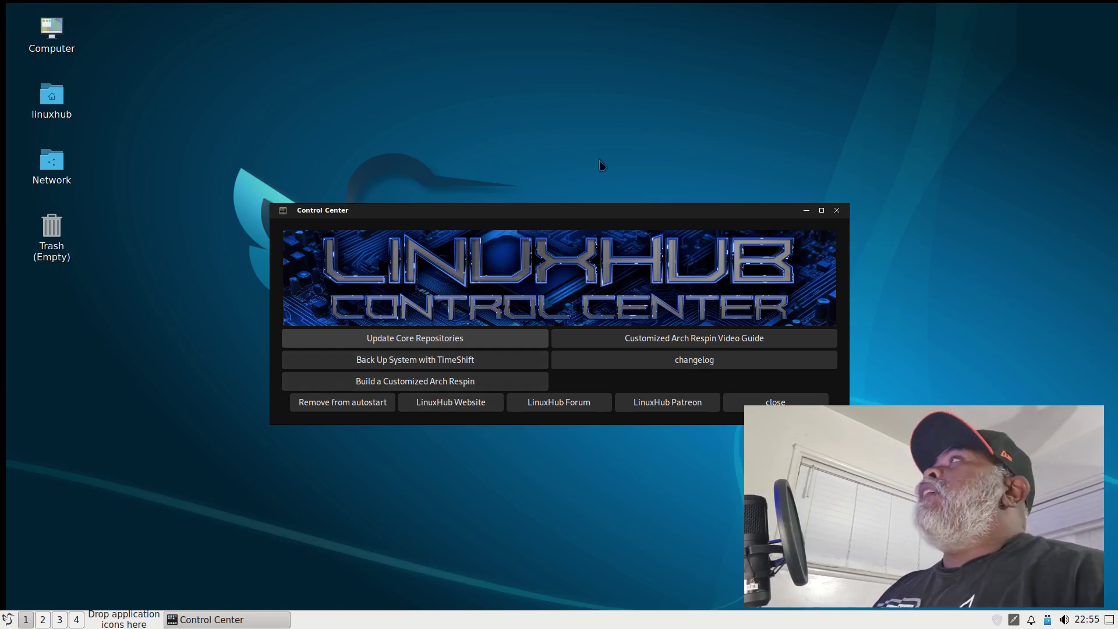
left_click(806, 210)
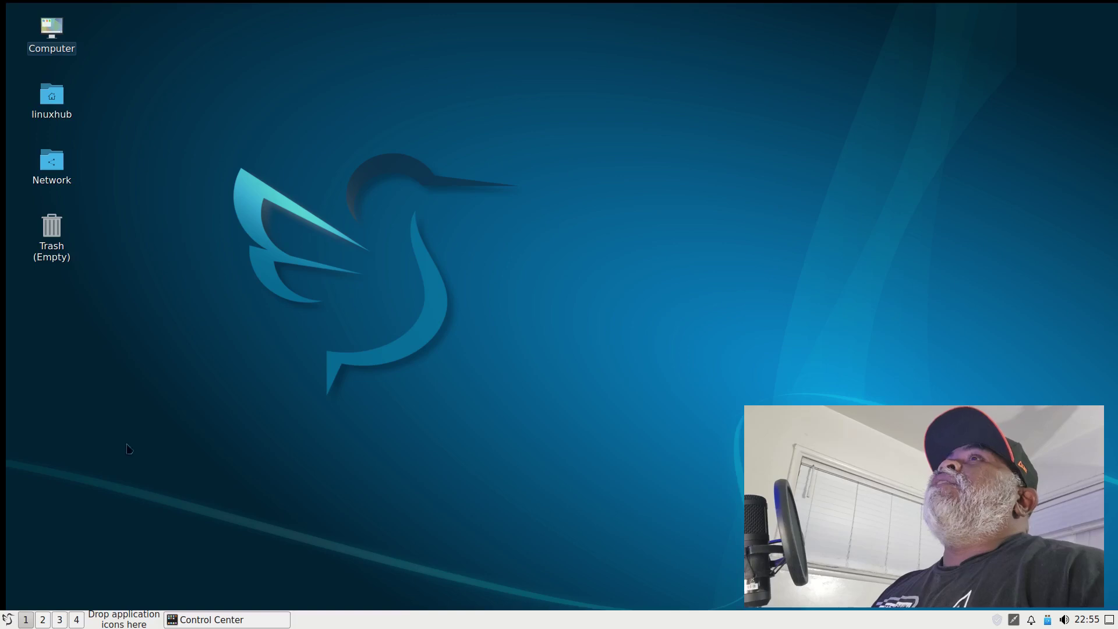
left_click(9, 620)
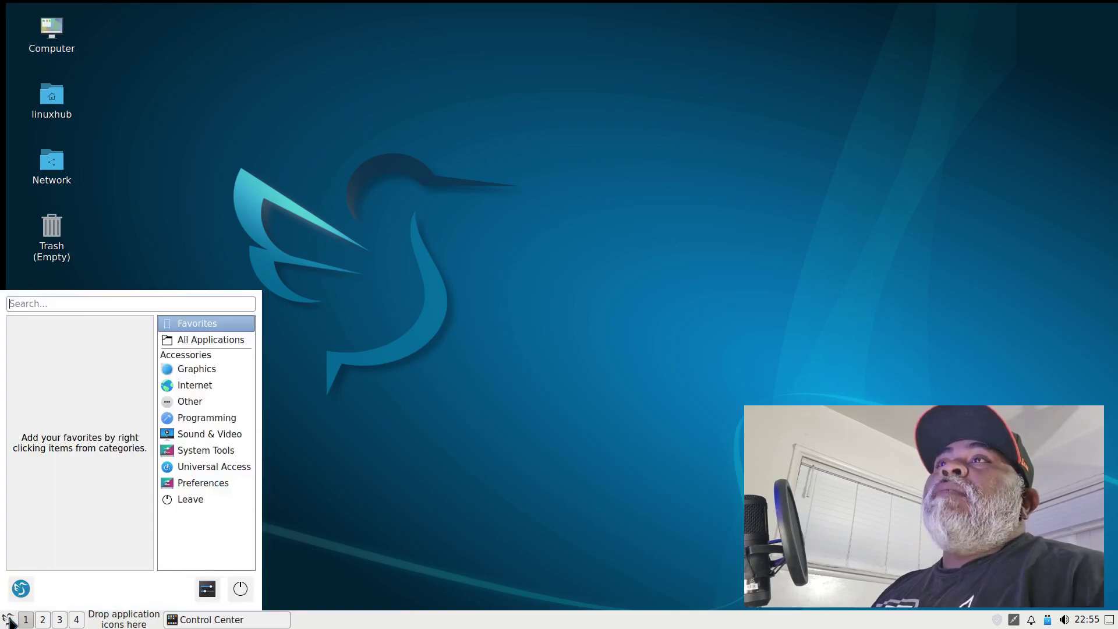
left_click(196, 372)
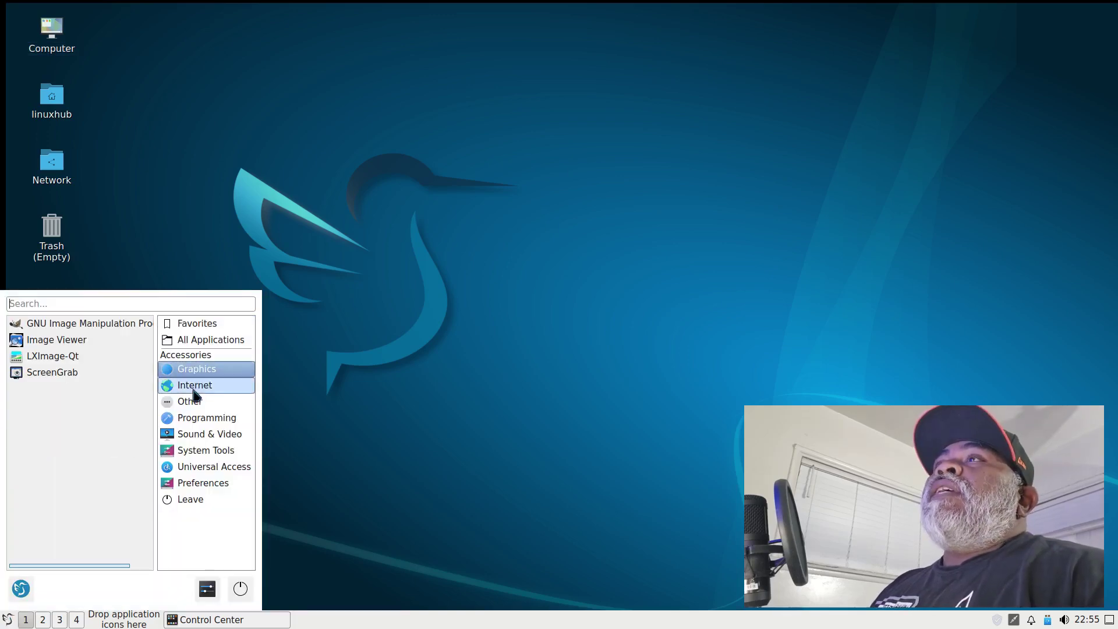
left_click(194, 386)
left_click(189, 405)
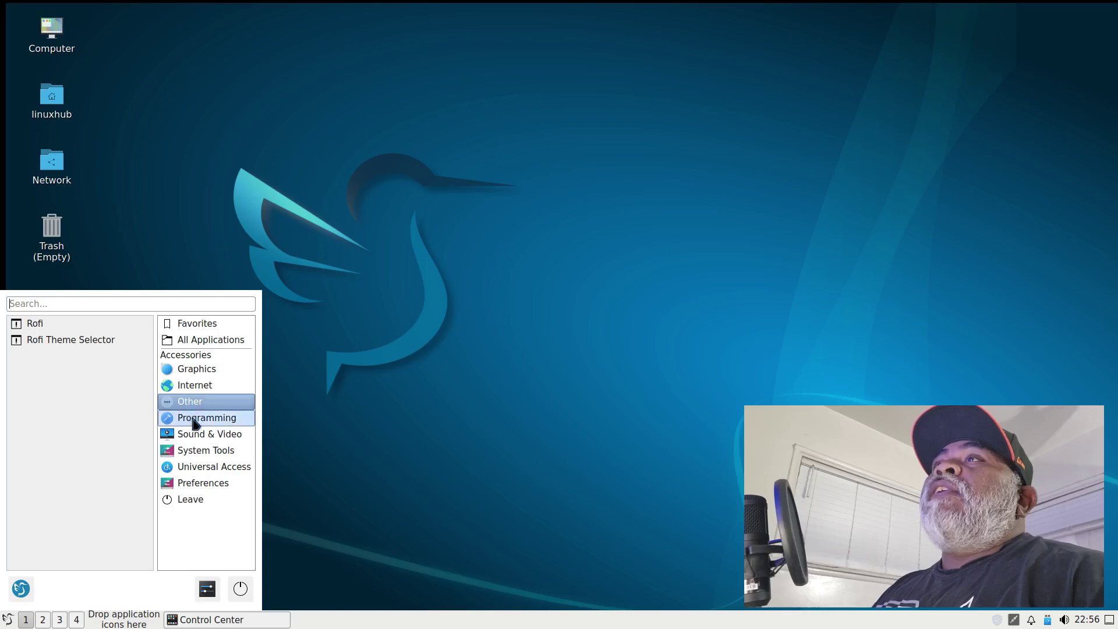
left_click(195, 421)
left_click(195, 439)
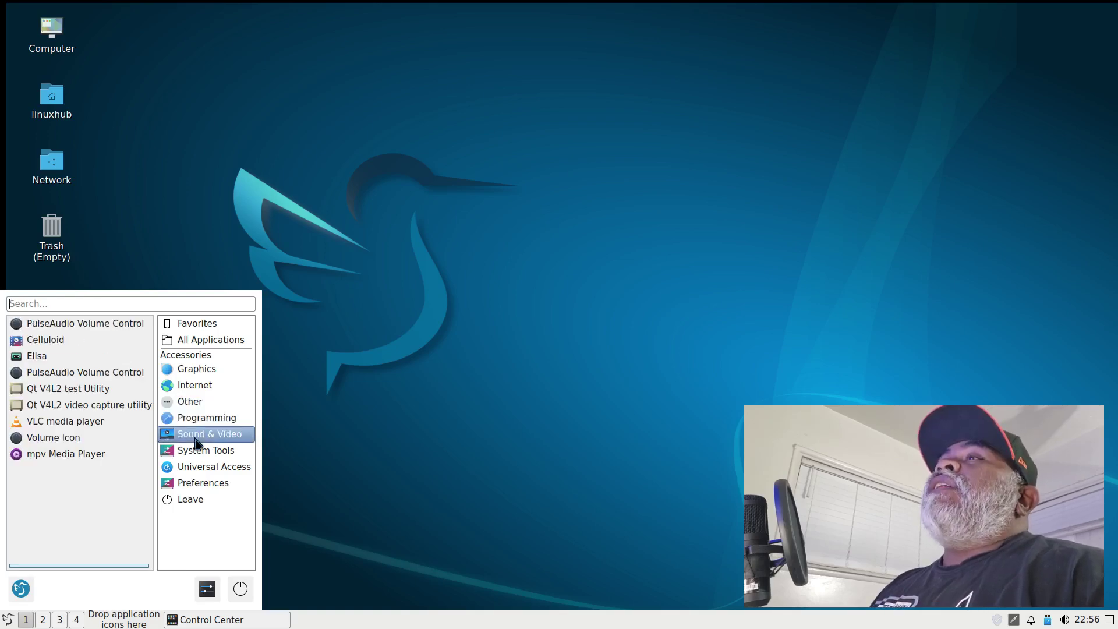
left_click(198, 452)
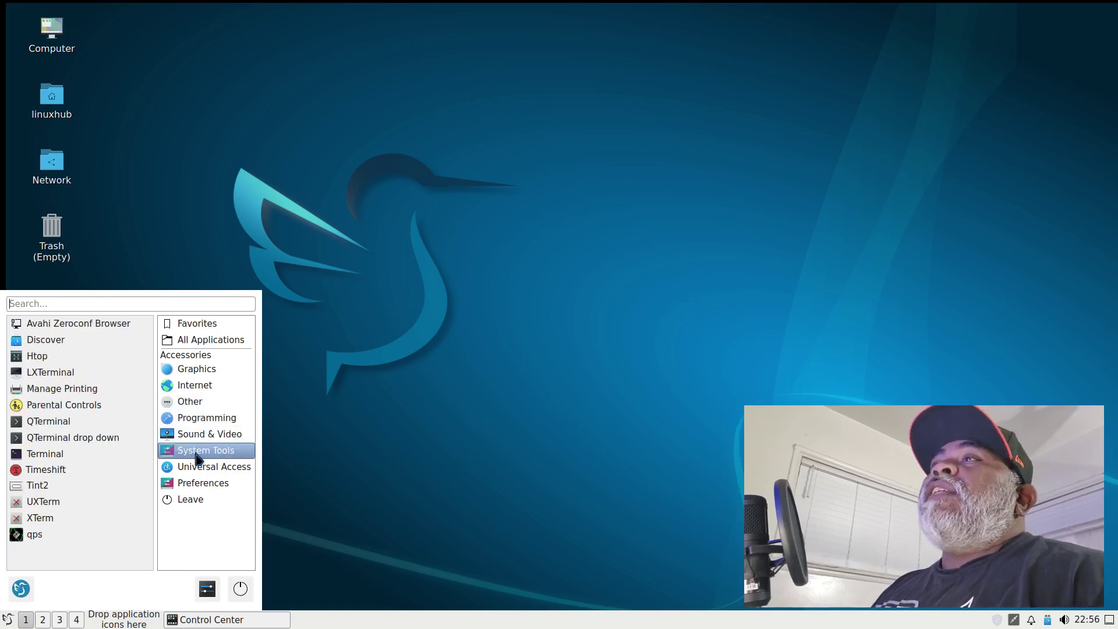
left_click(193, 470)
left_click(193, 485)
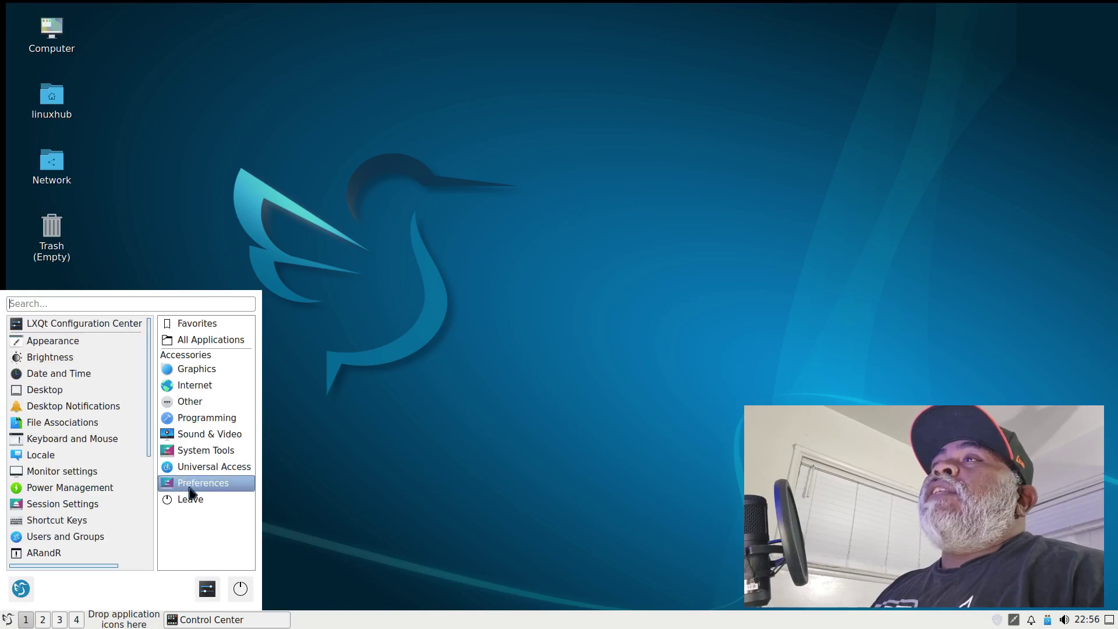
left_click(190, 502)
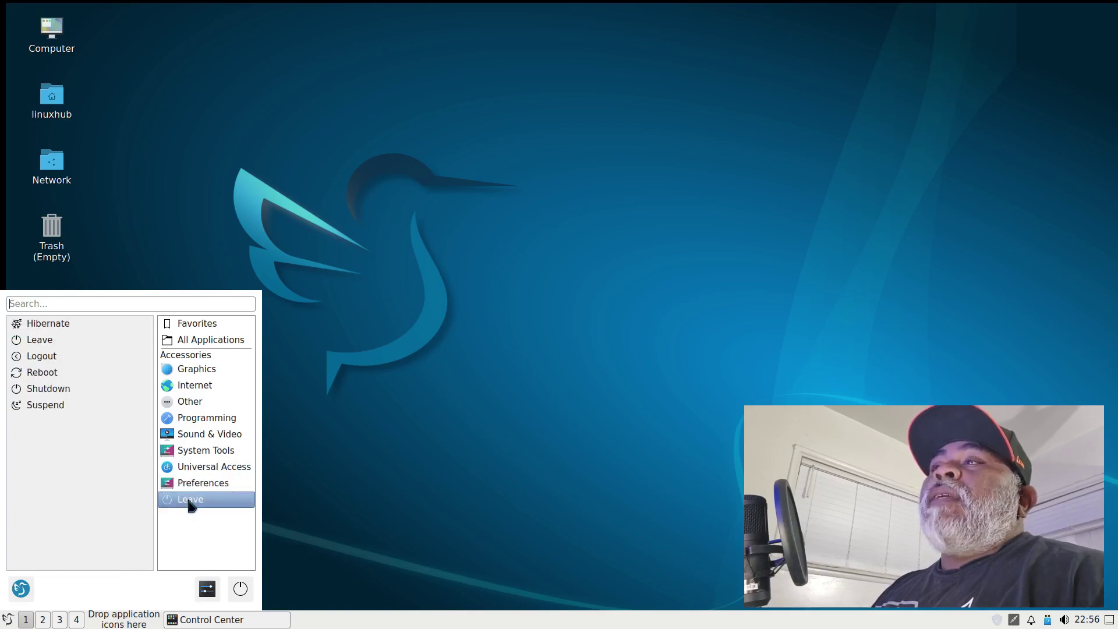
left_click(432, 527)
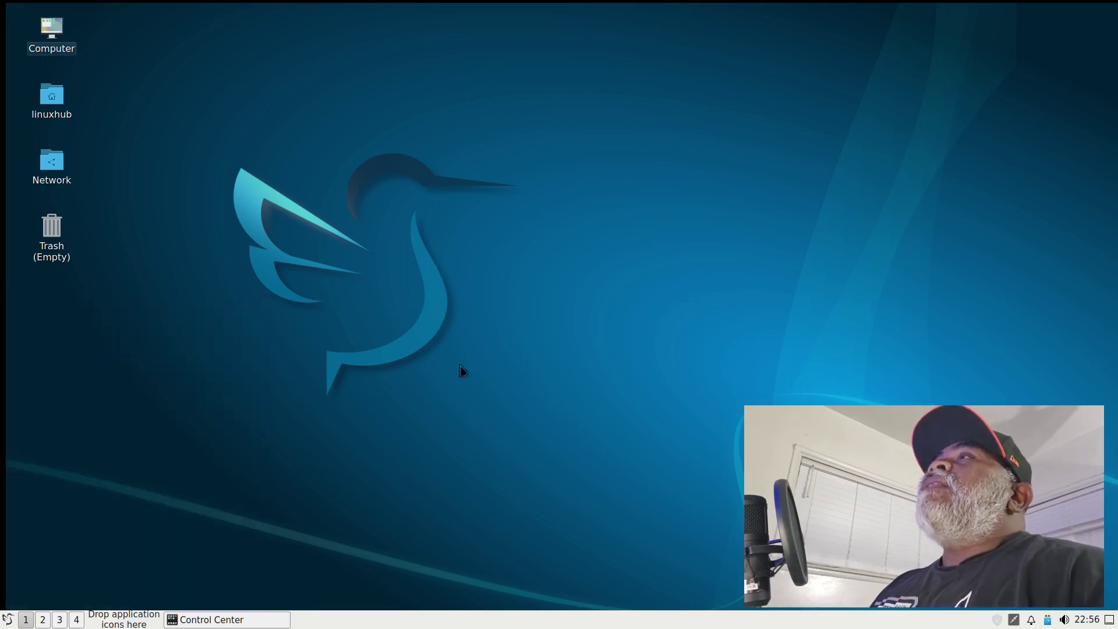
left_click(8, 619)
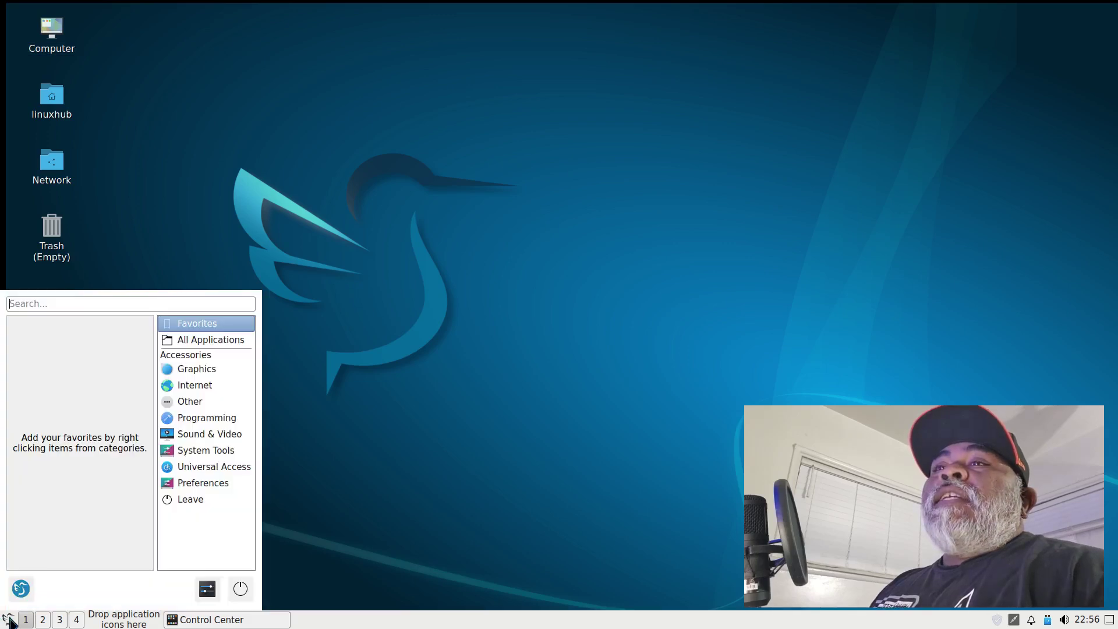
left_click(207, 589)
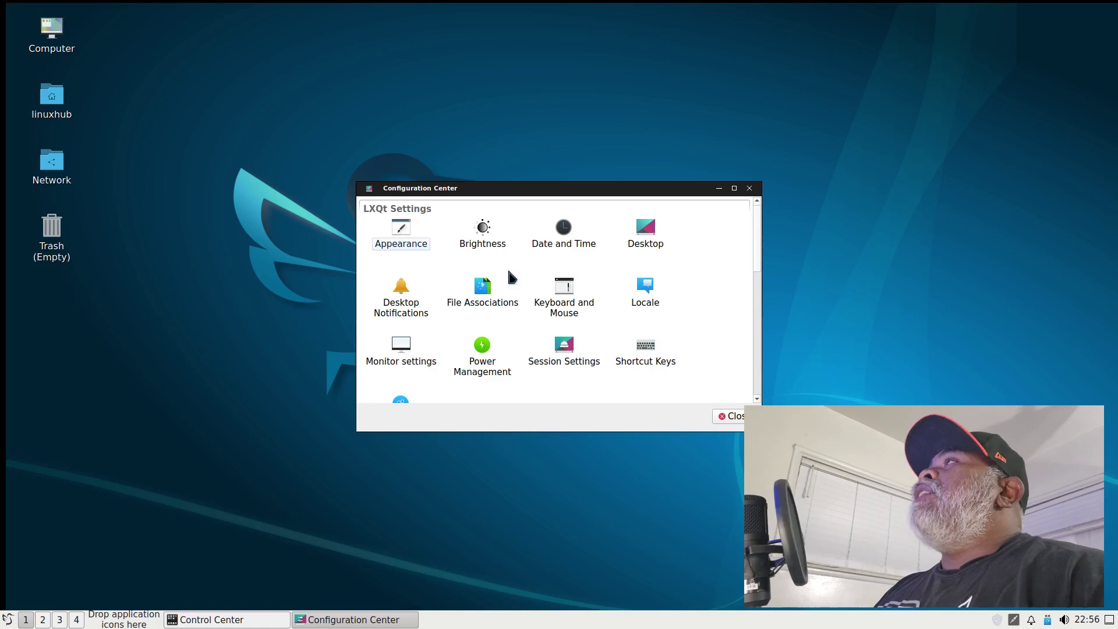
left_click(7, 619)
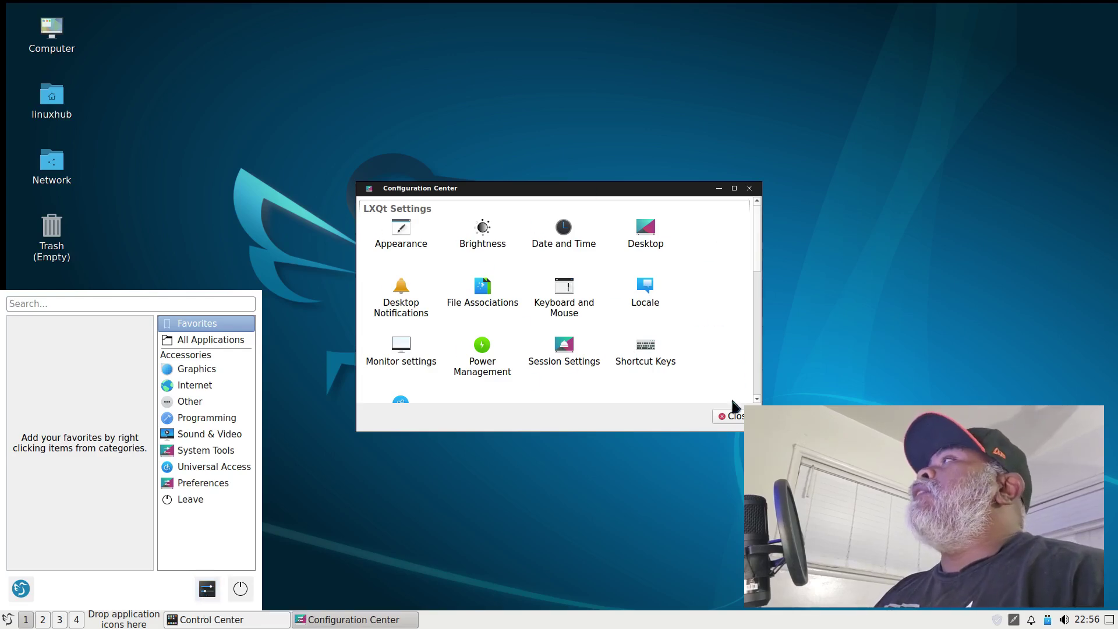
left_click(731, 415)
left_click(731, 416)
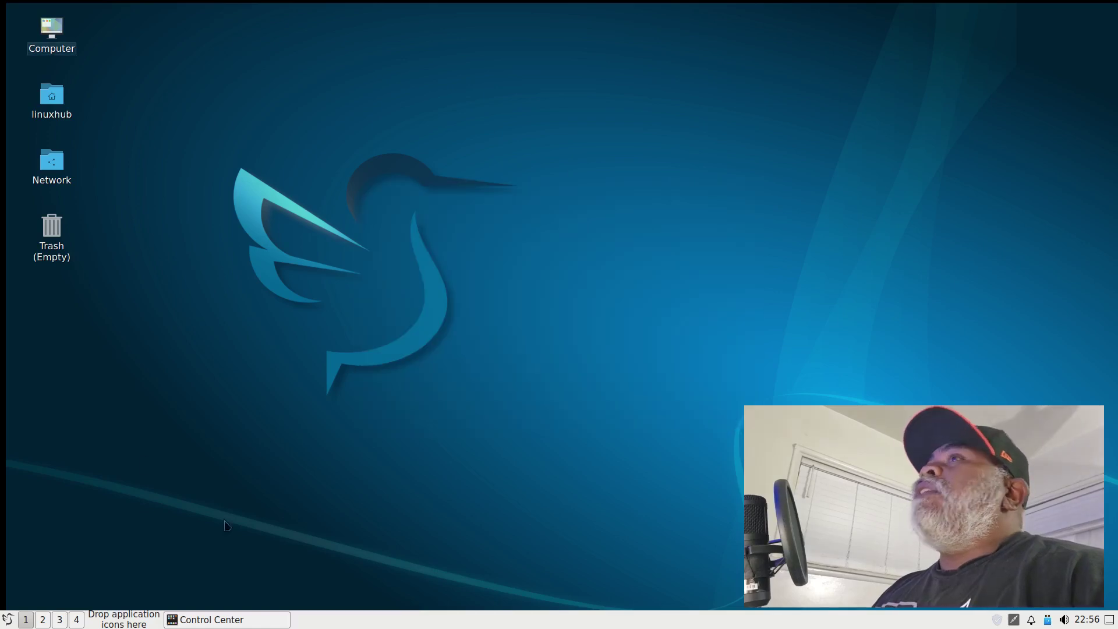
Log out of LXQt and pick the Openbox session on the LightDM login screen.
left_click(8, 619)
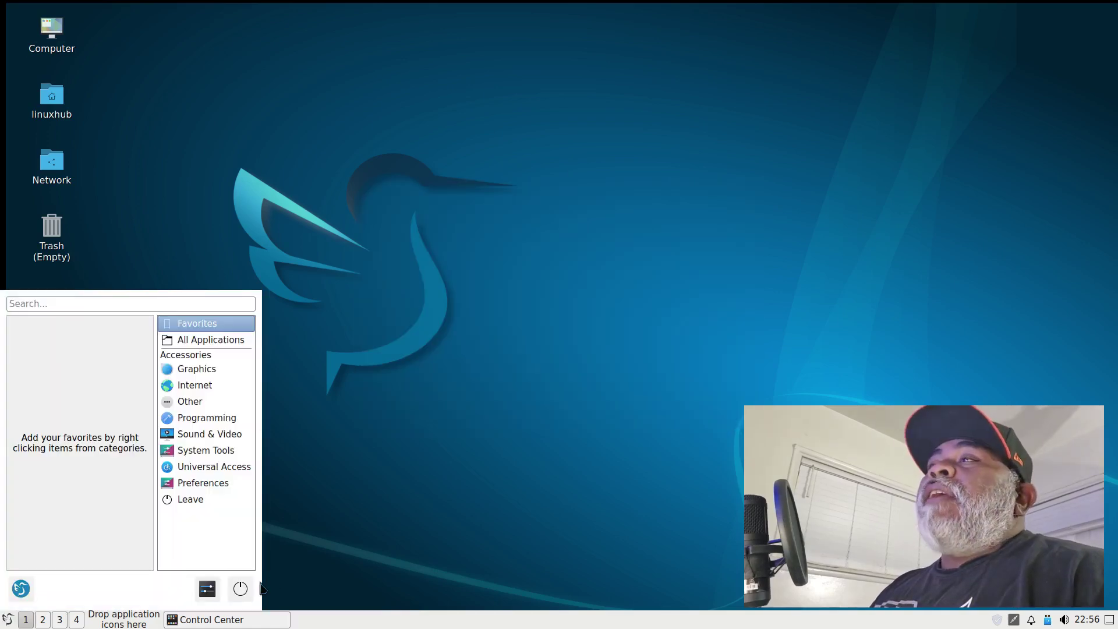
left_click(240, 589)
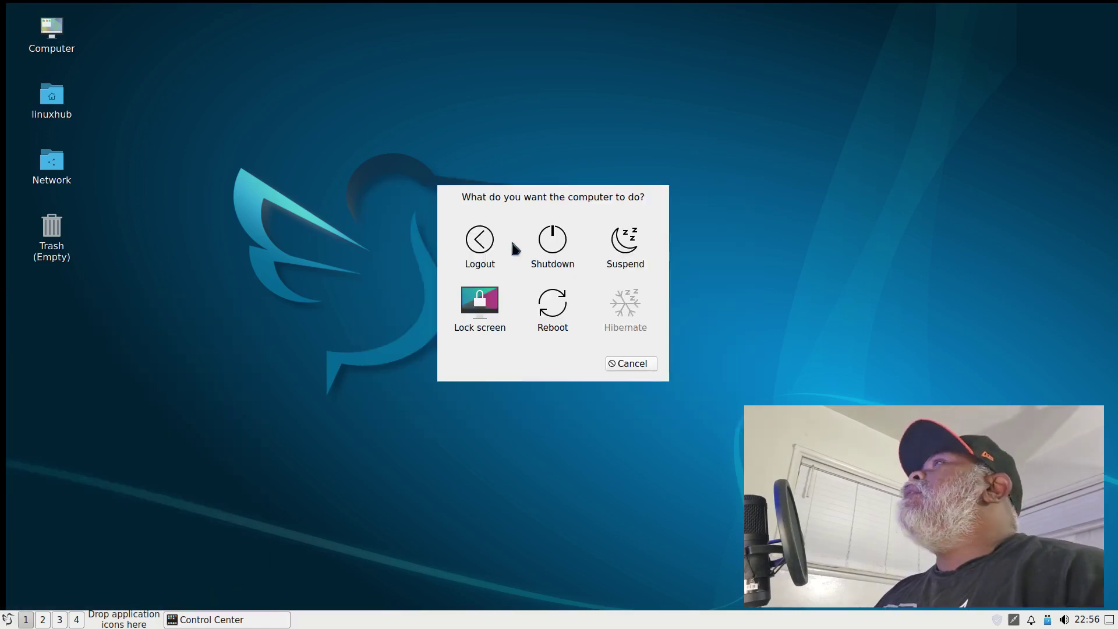
left_click(477, 242)
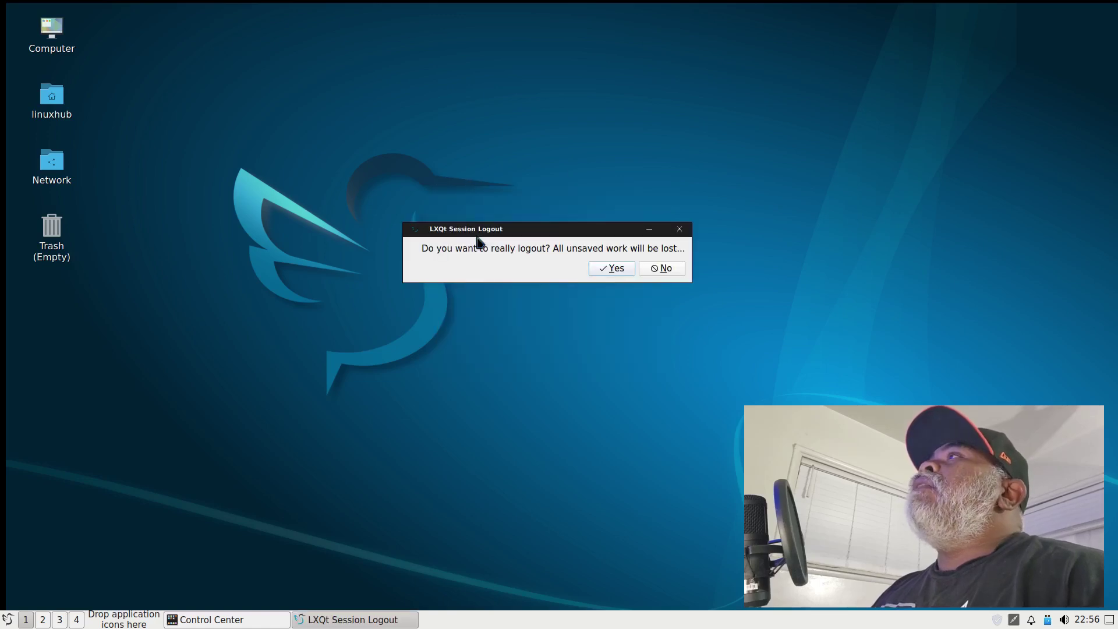
left_click(615, 269)
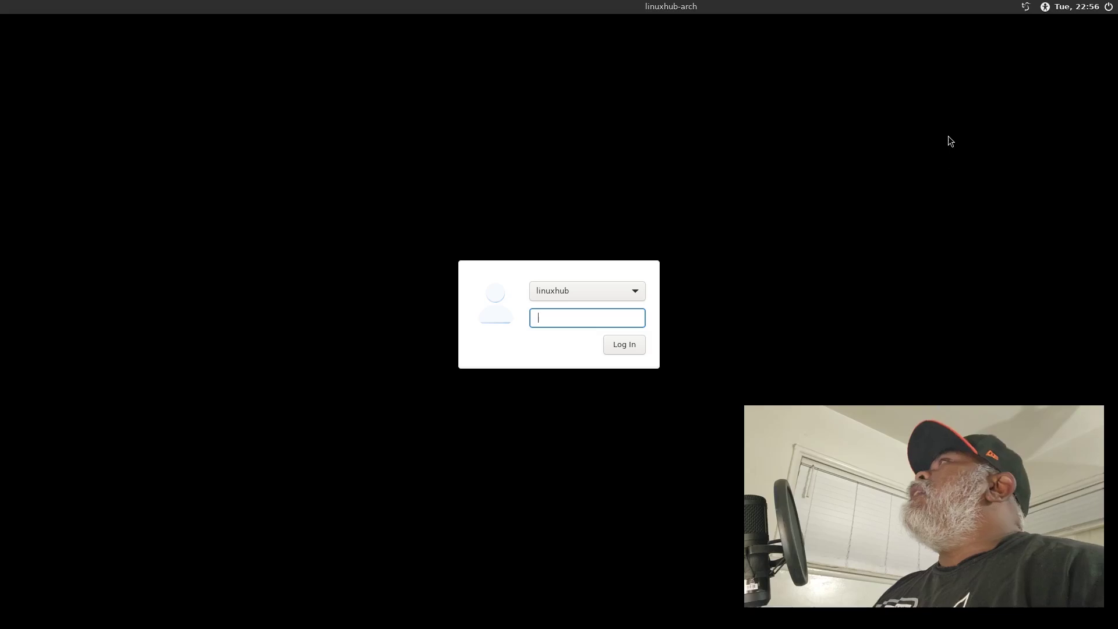
left_click(1026, 7)
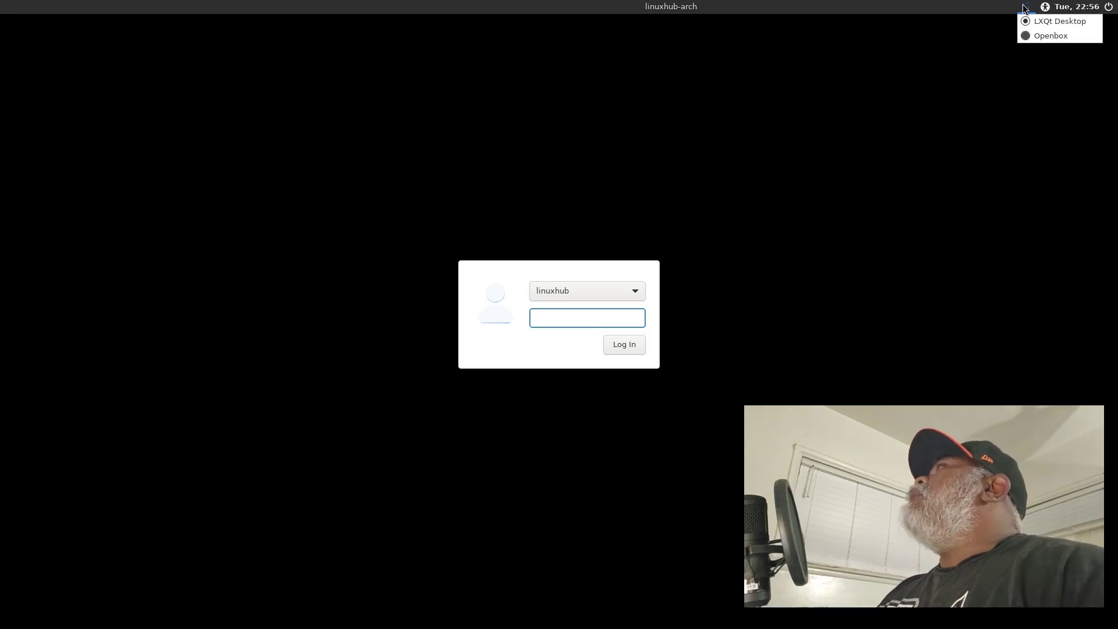
left_click(1029, 37)
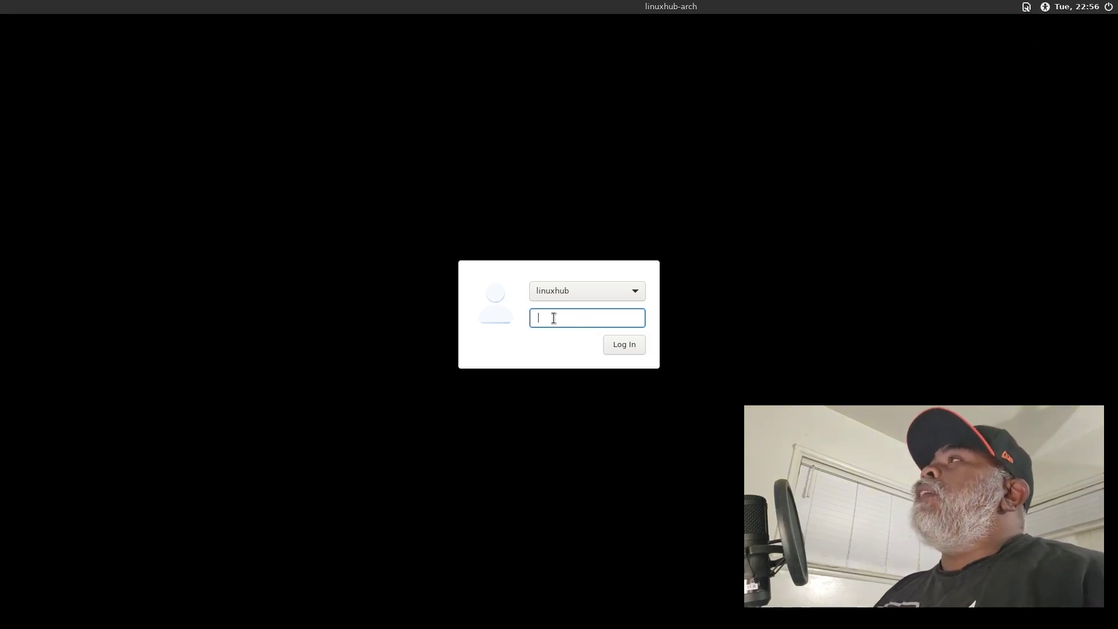
Submit the account password to start the Openbox session.
key("Return")
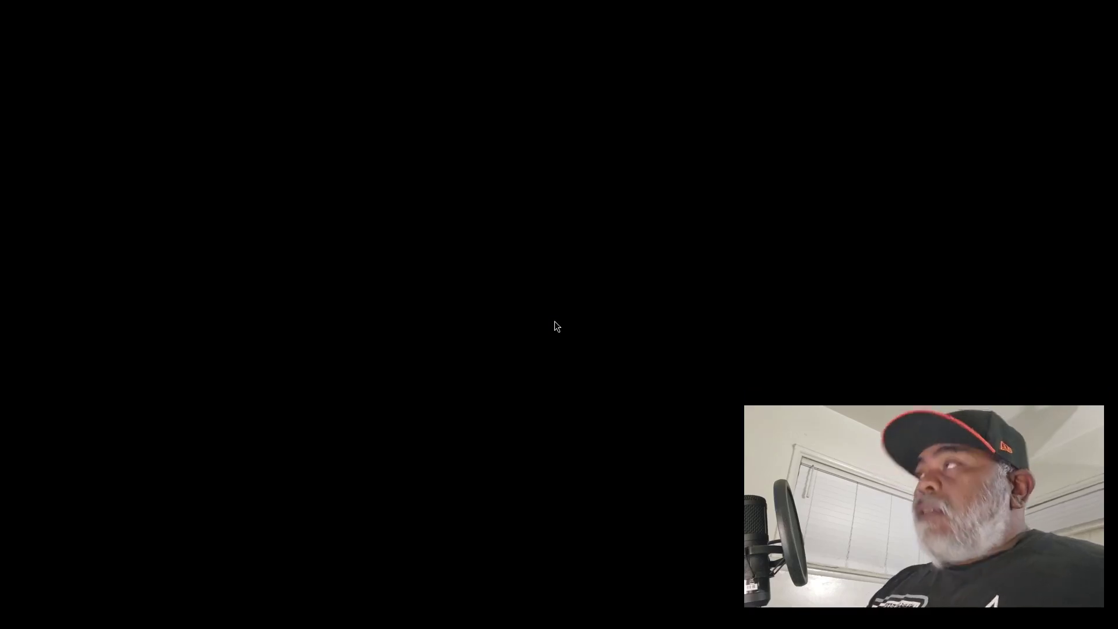
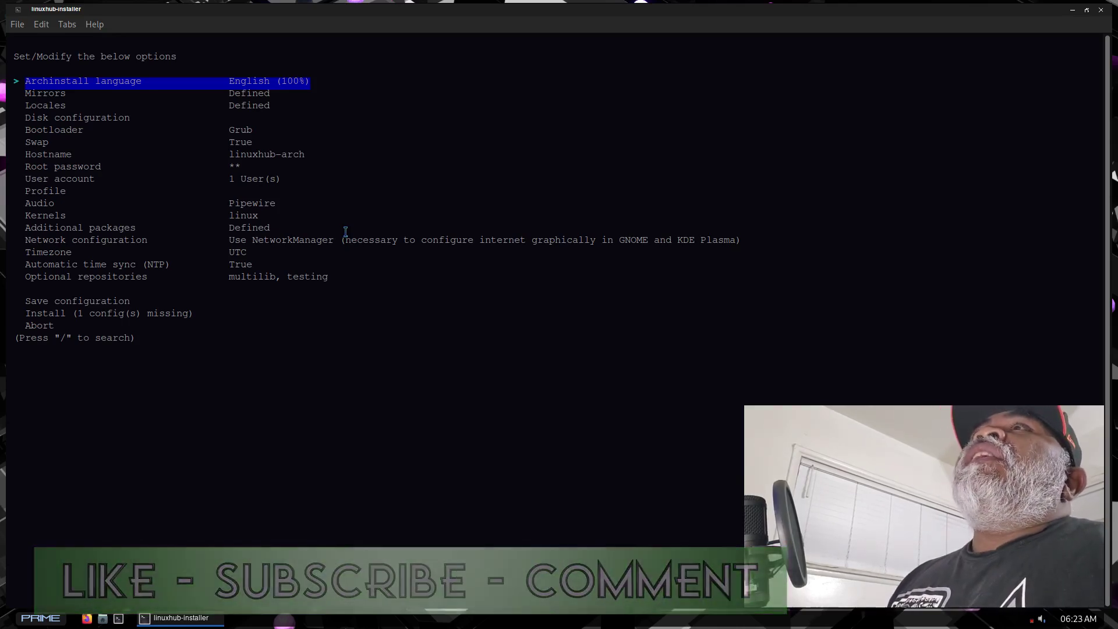
Partition the 42 GB Virtio disk /dev/vda with the best-effort default ext4 layout and a separate /home.
key("Down")
key("Down")
key("Down")
key("Return")
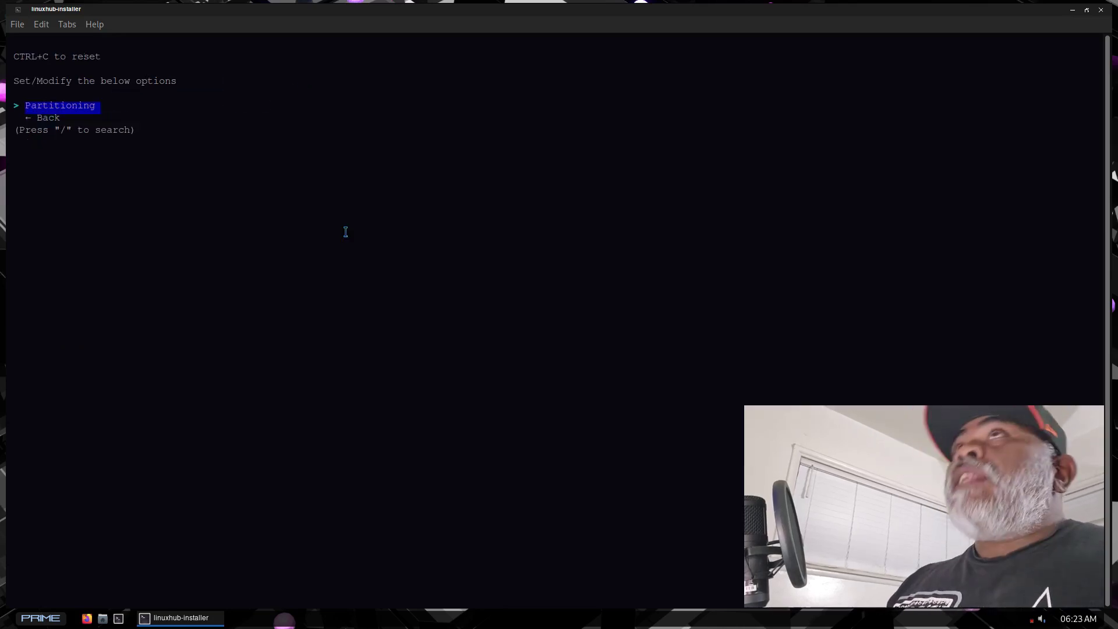
key("Return")
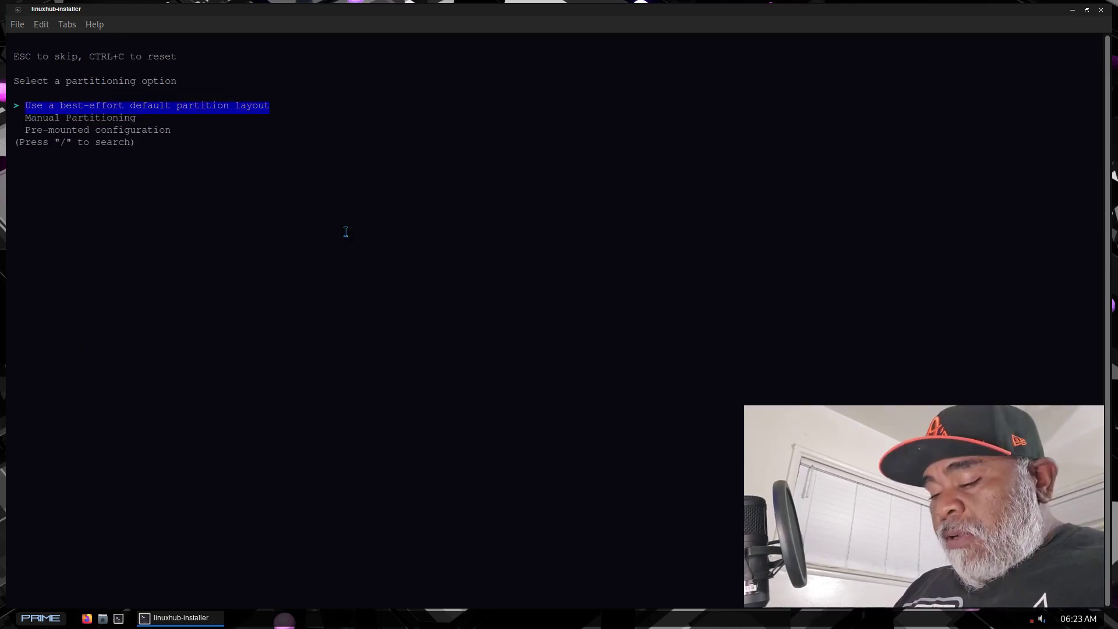
key("Return")
key("Down")
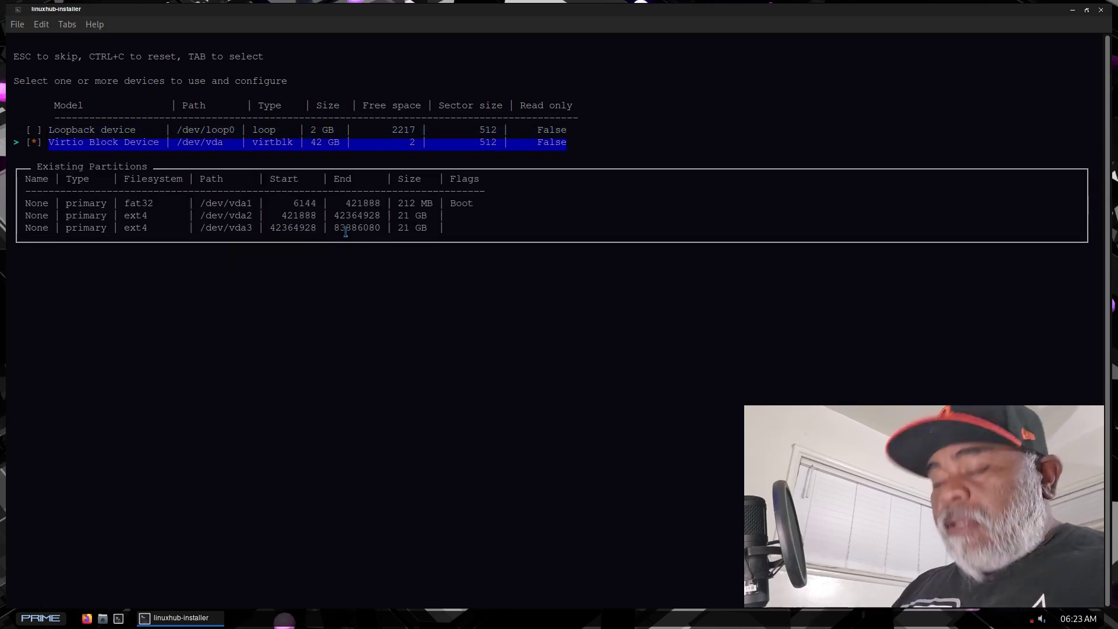
key("Return")
key("Down")
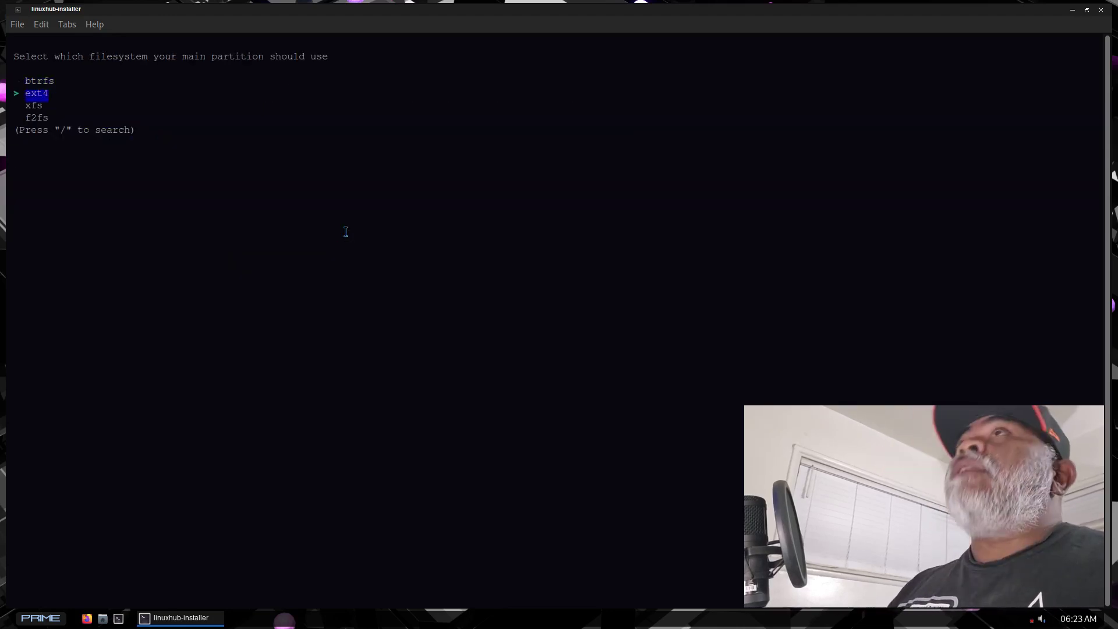
key("Return")
key("Return")
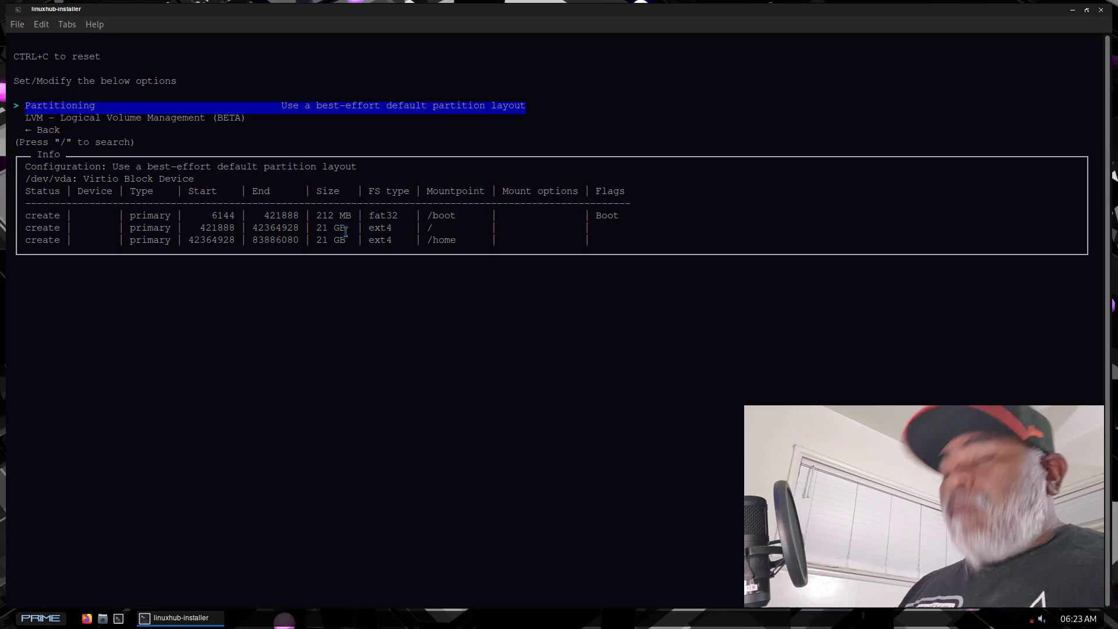
key("Down")
key("Down")
key("Return")
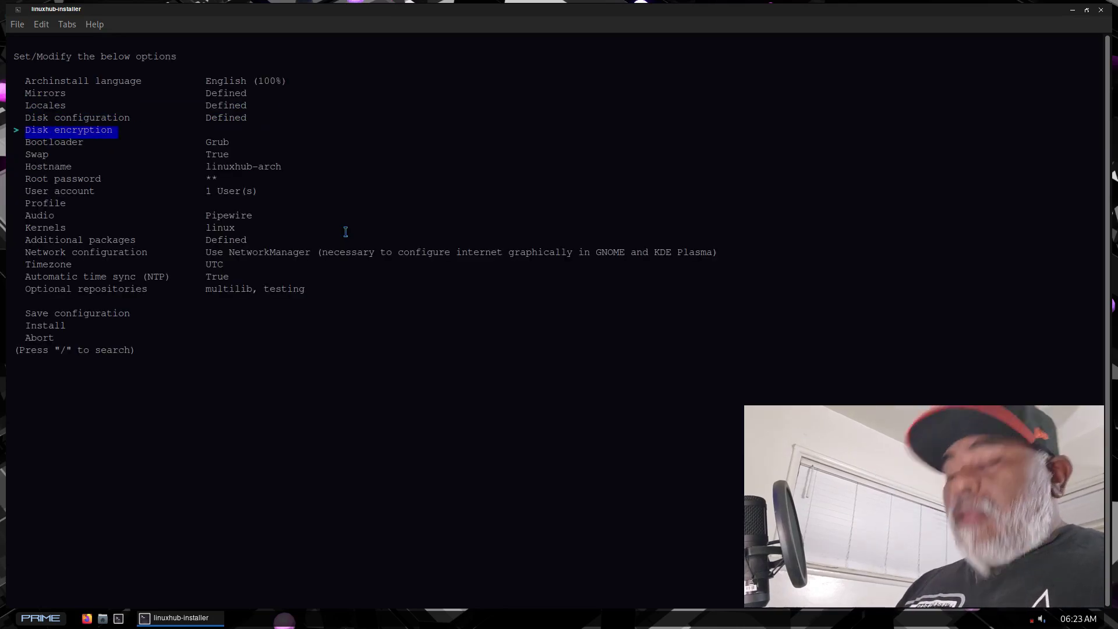
Move down to the Additional packages setting and open its prompt.
key("Down")
key("Down")
key("Down")
key("Down")
key("Down")
key("Down")
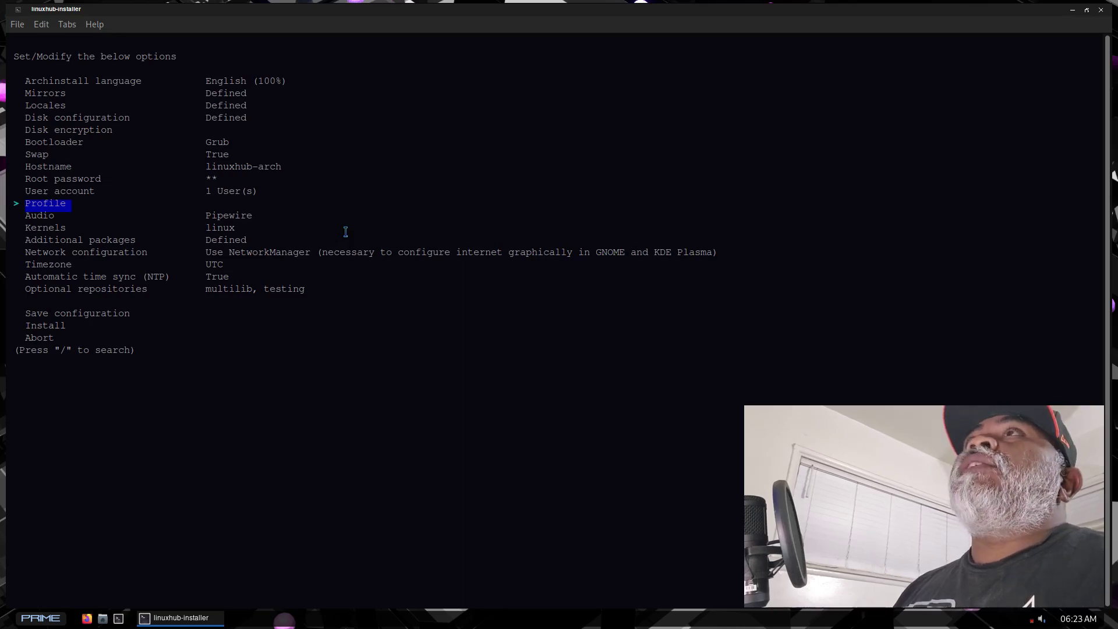
key("Down")
key("Down")
key("Down")
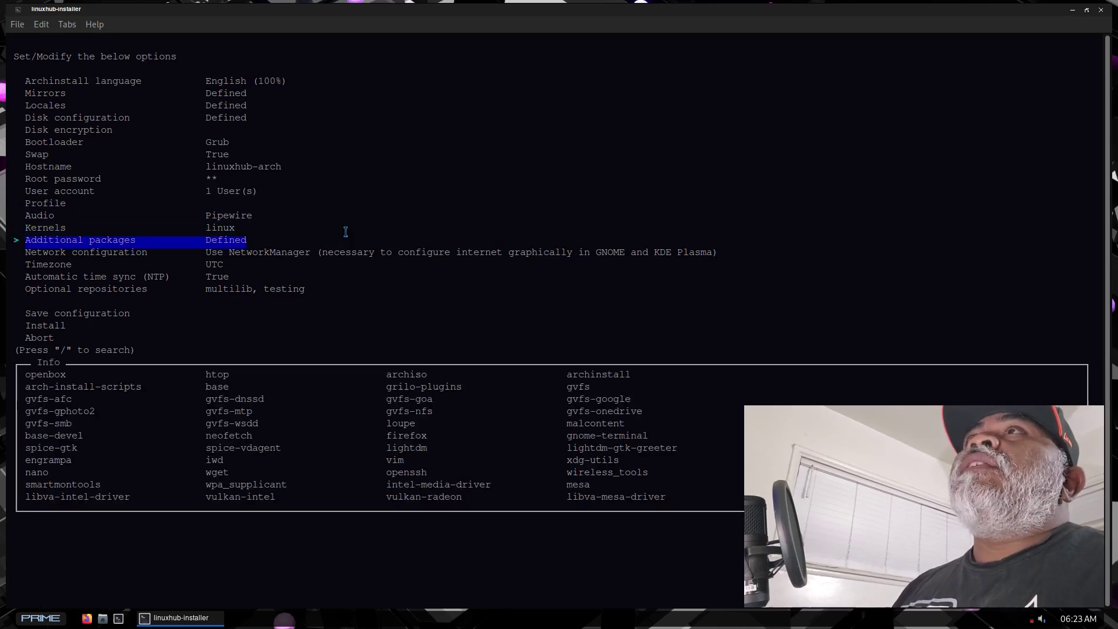
key("Return")
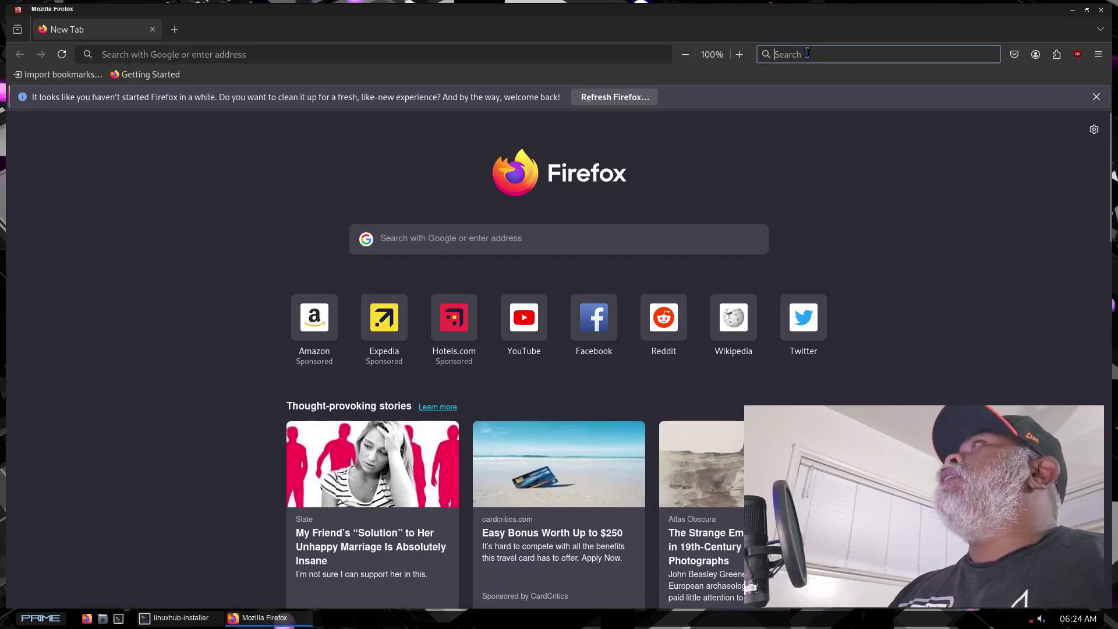
Search the web for 'lxqt archlinux' and open the LXQt ArchWiki page.
left_click(777, 54)
type("lx")
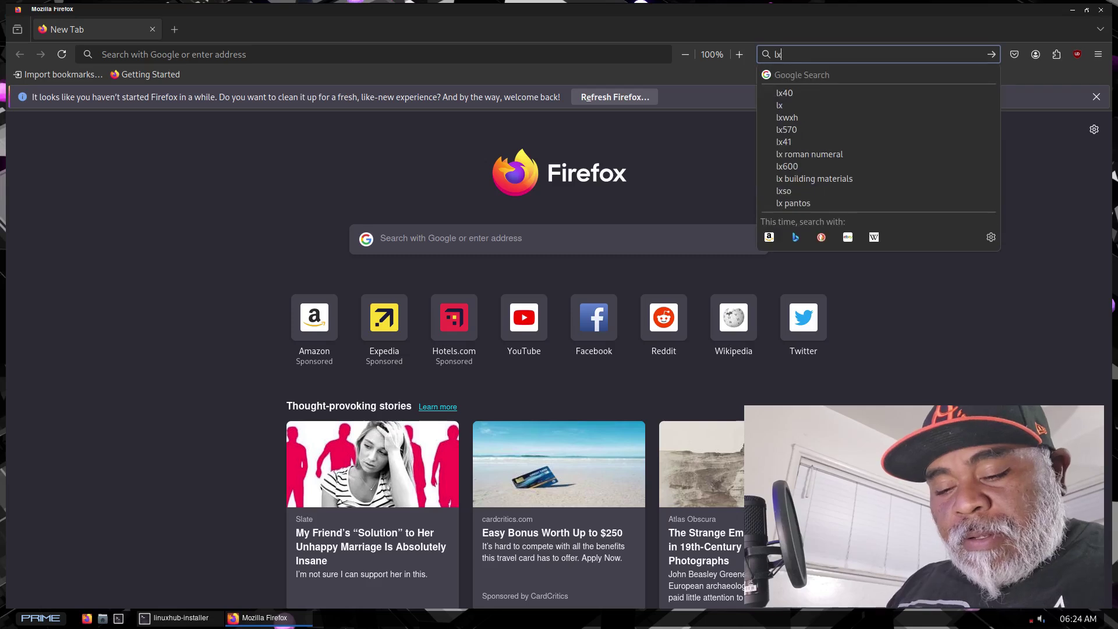
type("qt arc")
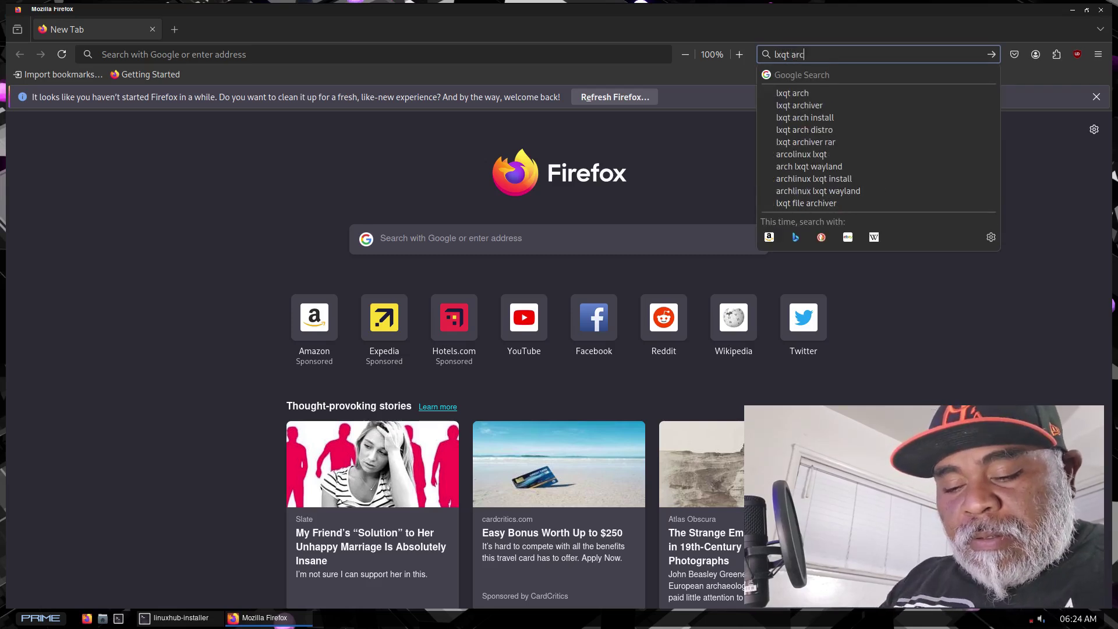
type("hlinux")
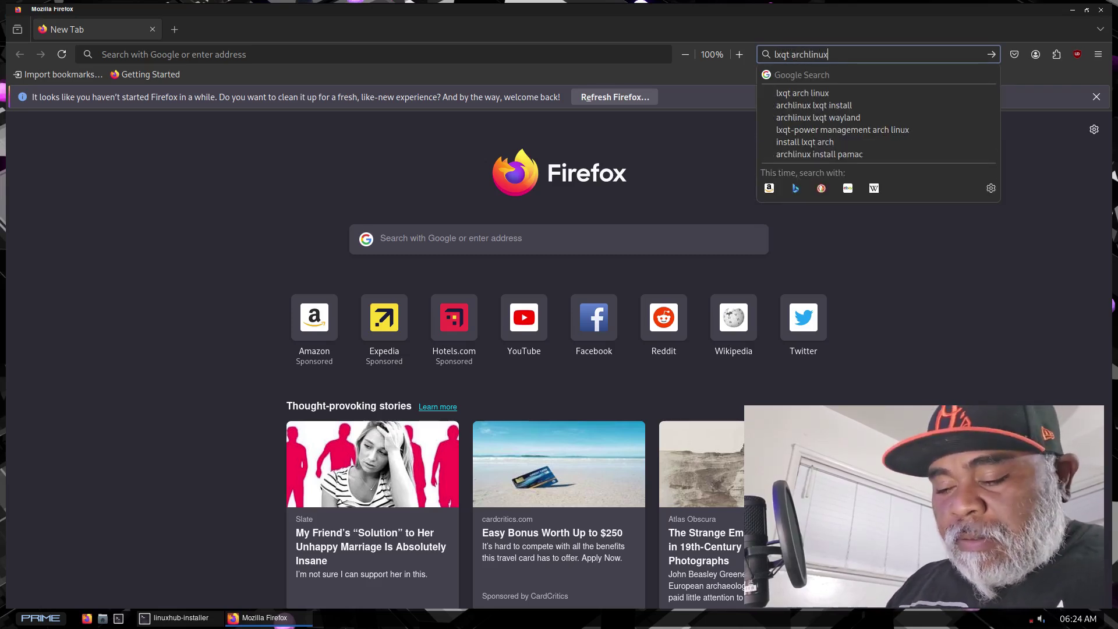
key("Return")
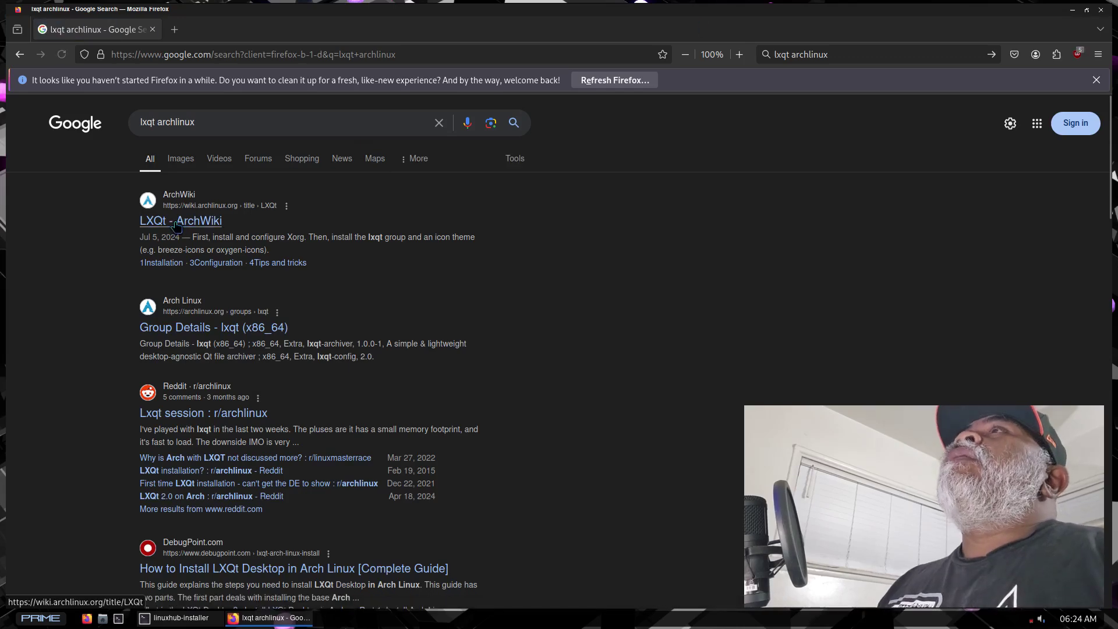
left_click(174, 223)
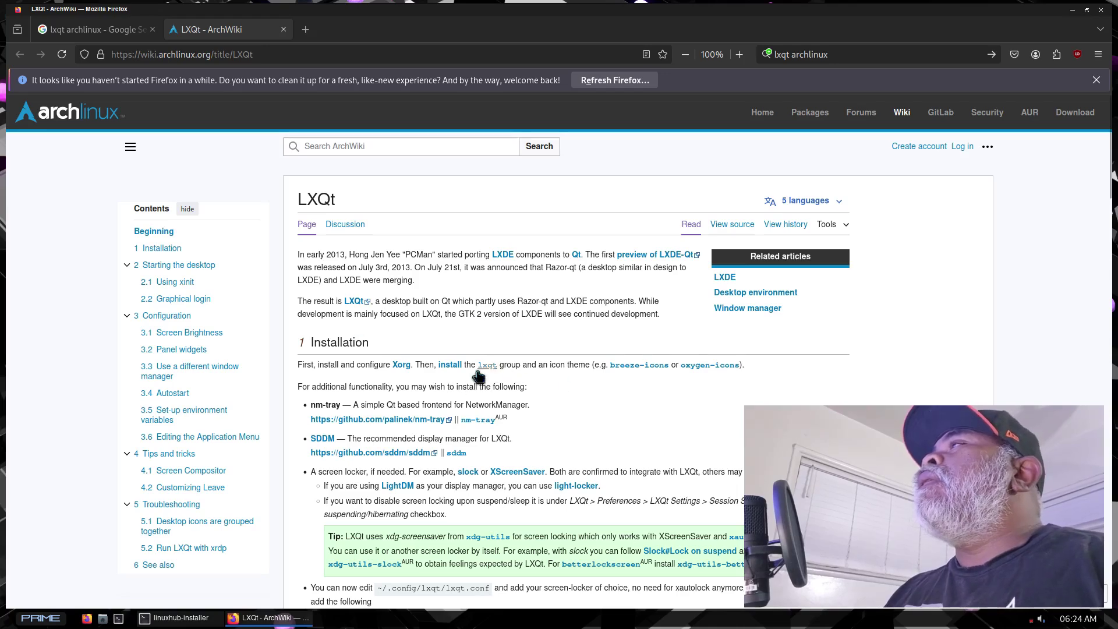
Read the LXQt Installation section, highlighting the lxqt group line, then return to the installer.
scroll(619, 396, "down", 3)
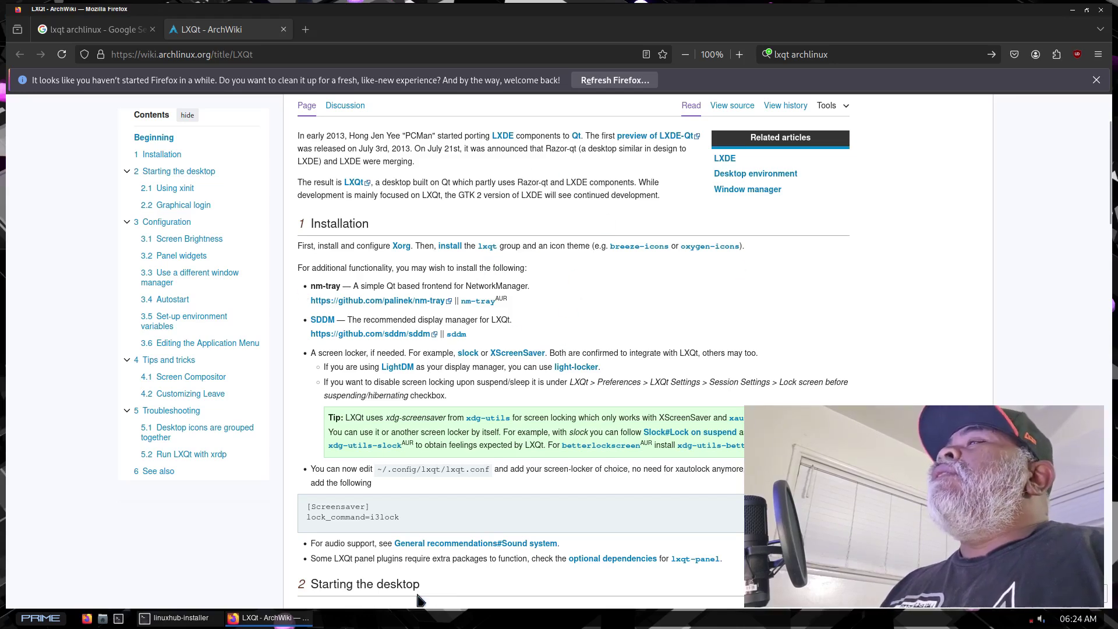
triple_click(532, 245)
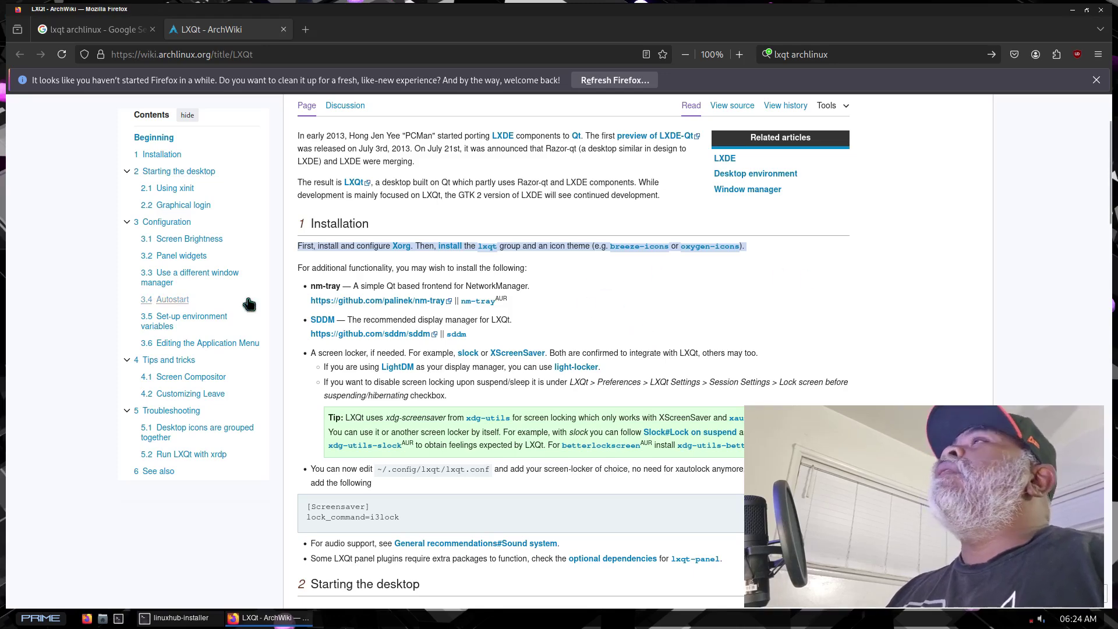
scroll(542, 372, "down", 4)
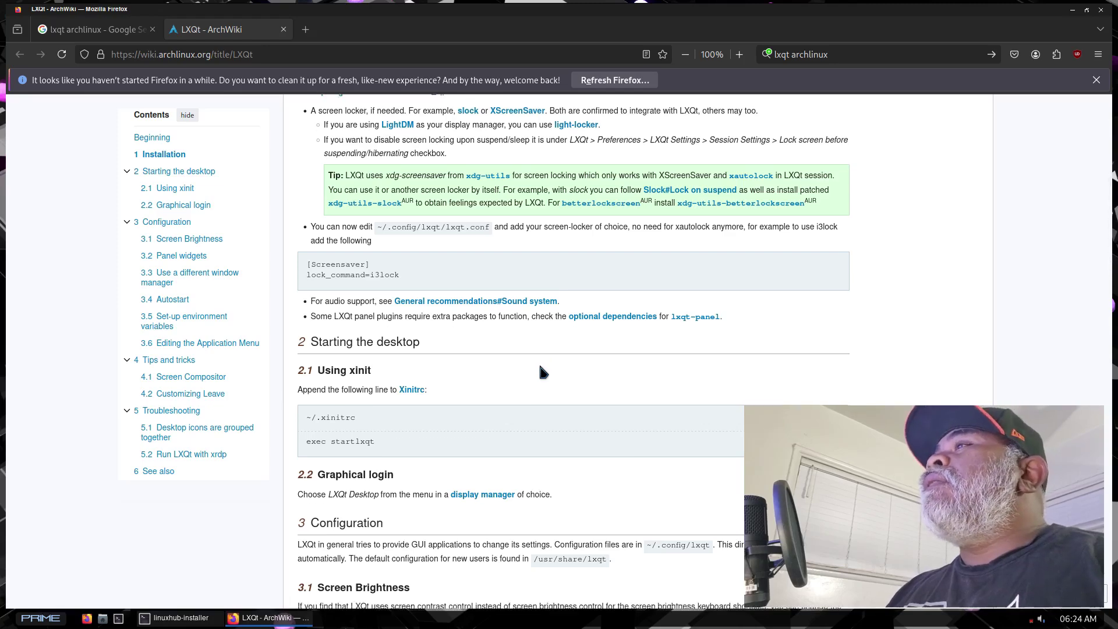
scroll(542, 372, "down", 3)
left_click(198, 616)
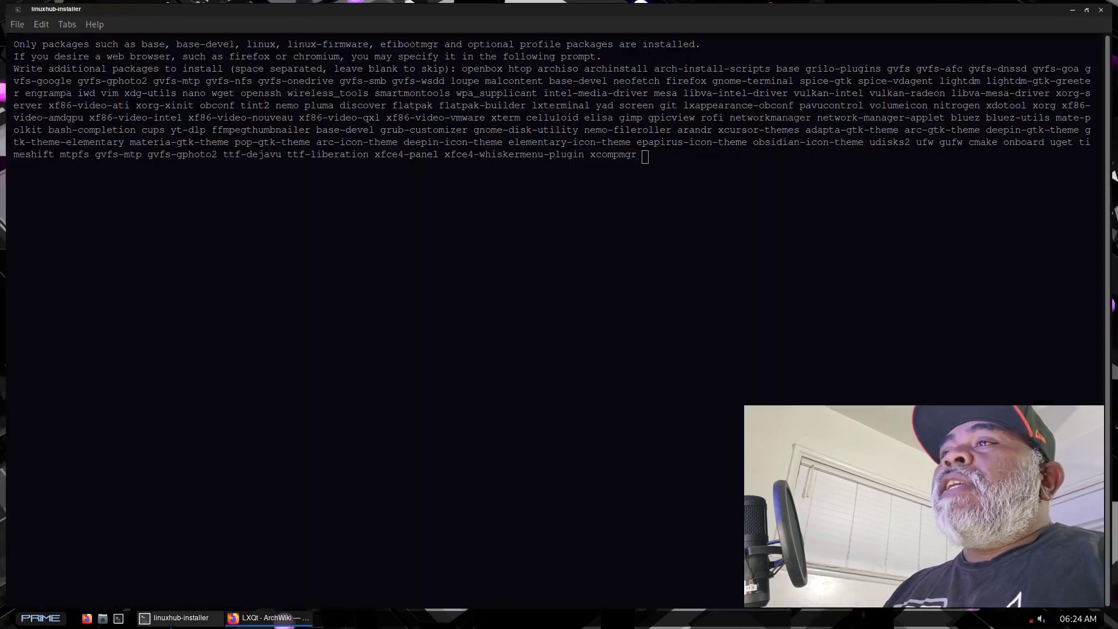
Append lxqt to the package list, set the timezone to America/Los_Angeles, and launch the install.
type("lx")
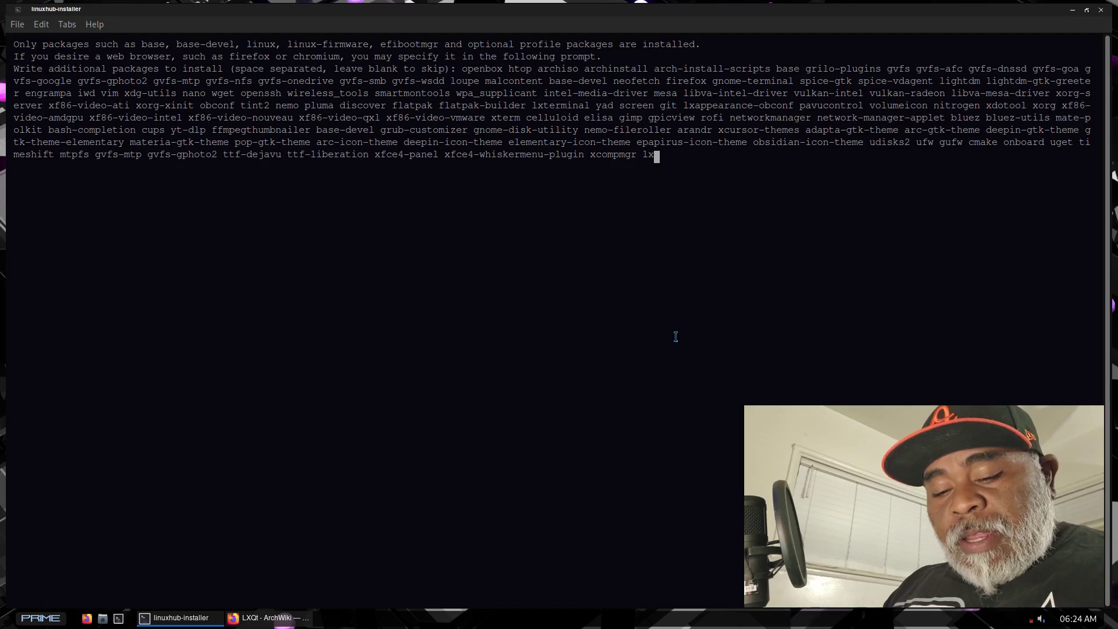
type("qt")
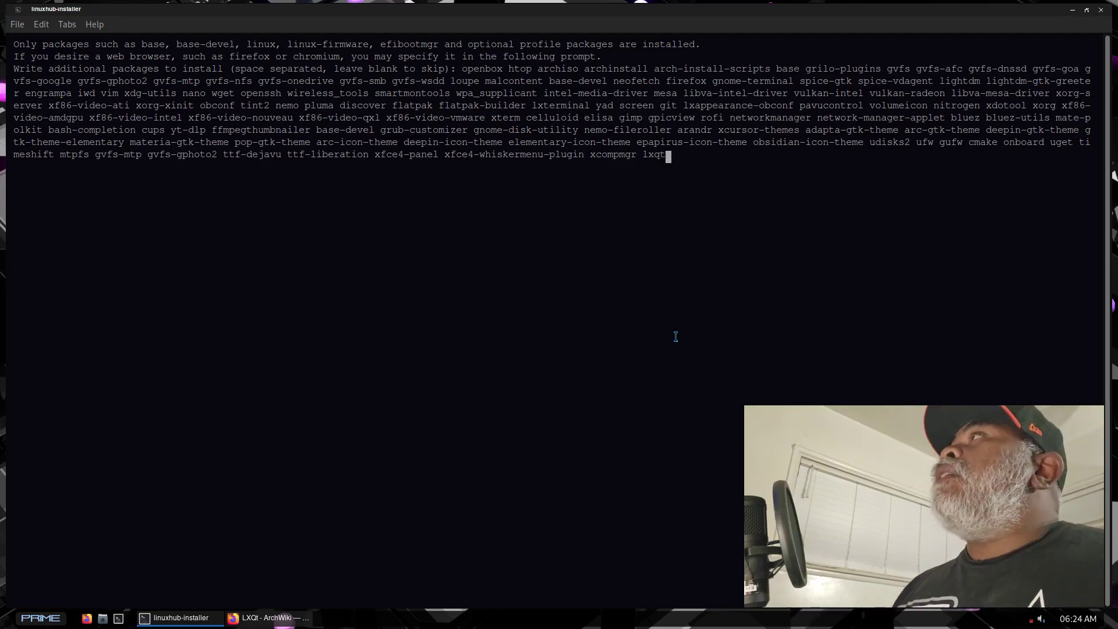
key("Return")
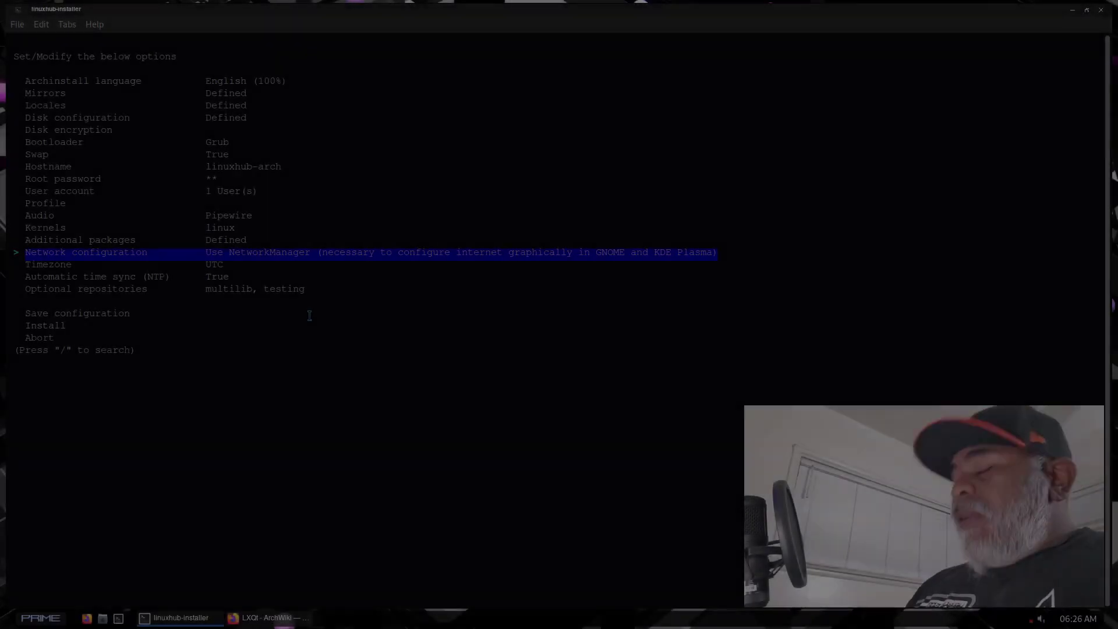
key("Down")
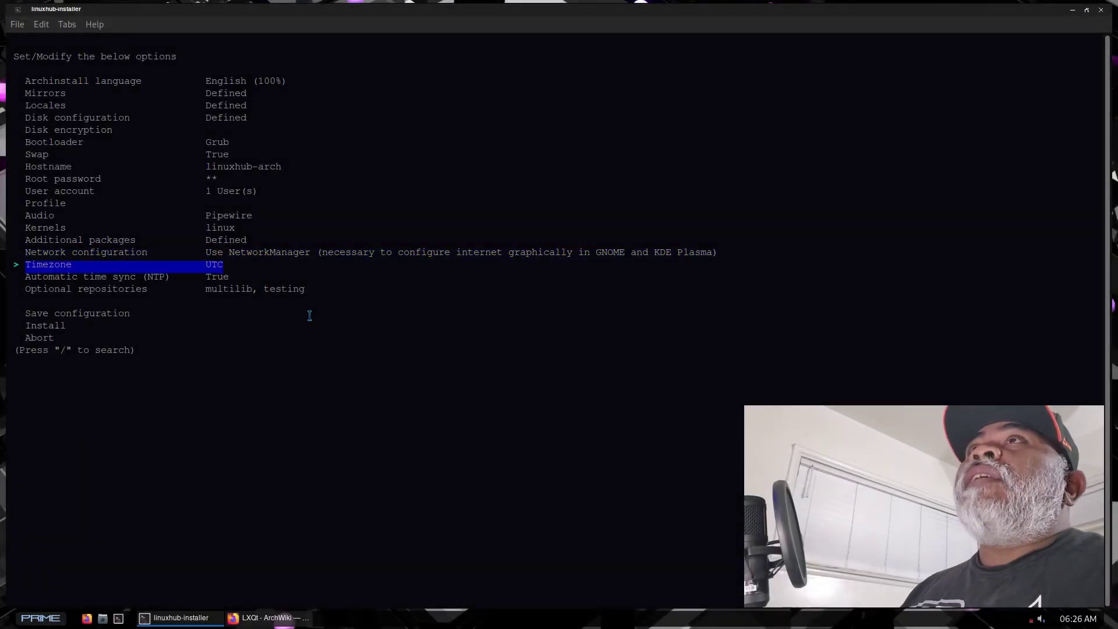
key("Return")
key("slash")
type("los")
key("Return")
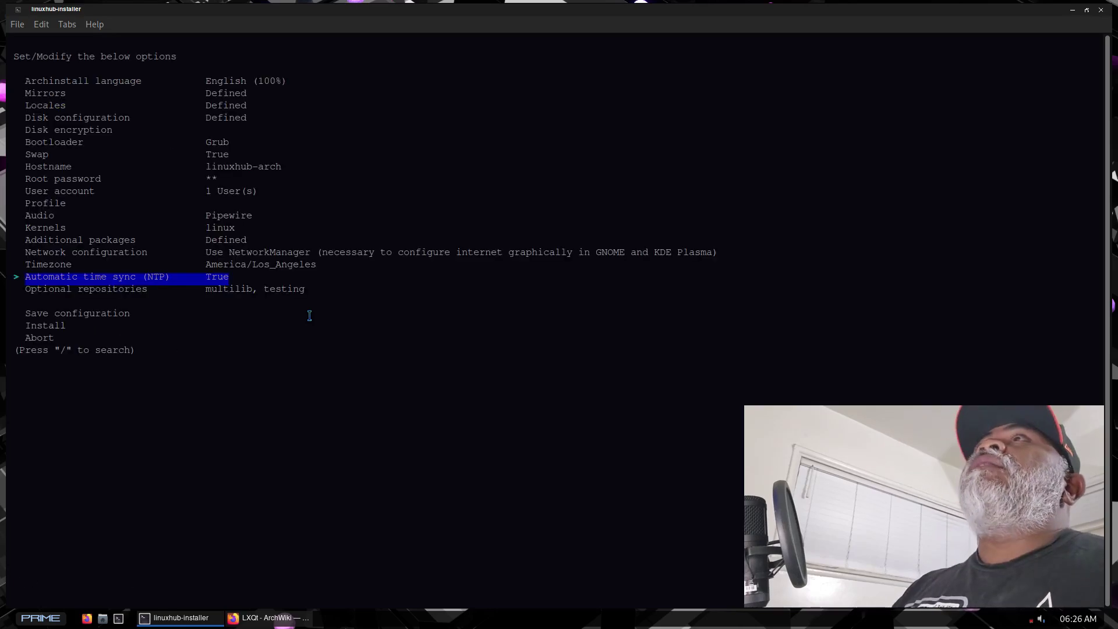
key("Down")
key("Down")
key("Down")
key("Return")
key("Return")
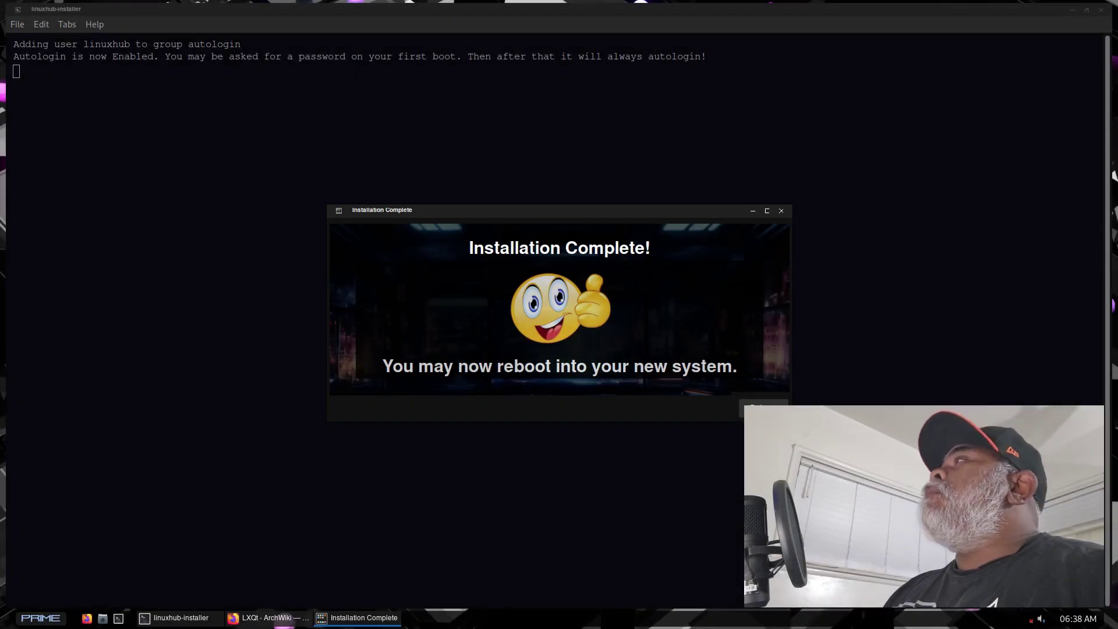
Reboot from the Installation Complete dialog into the new system's GRUB menu.
left_click(763, 408)
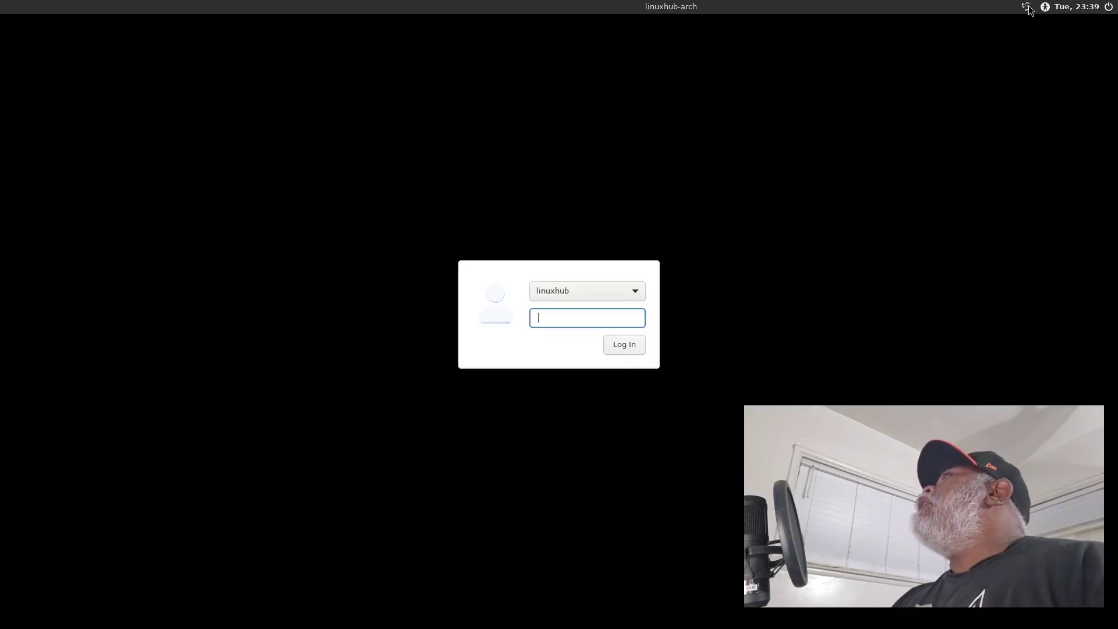
Pick the LXQt Desktop session and log in with the user's password.
left_click(1026, 7)
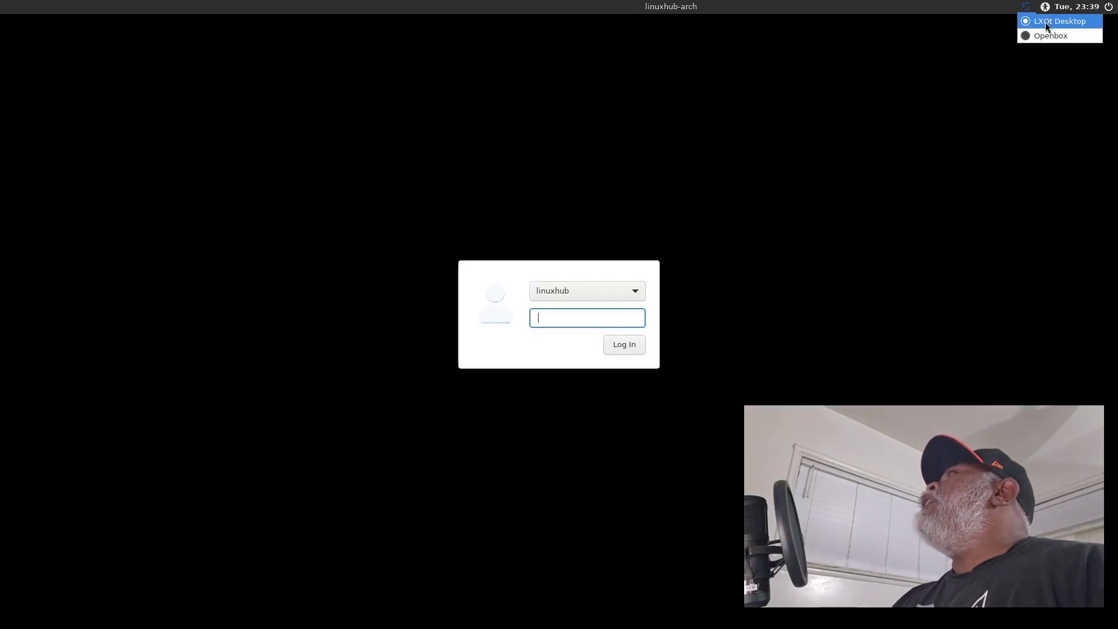
left_click(629, 227)
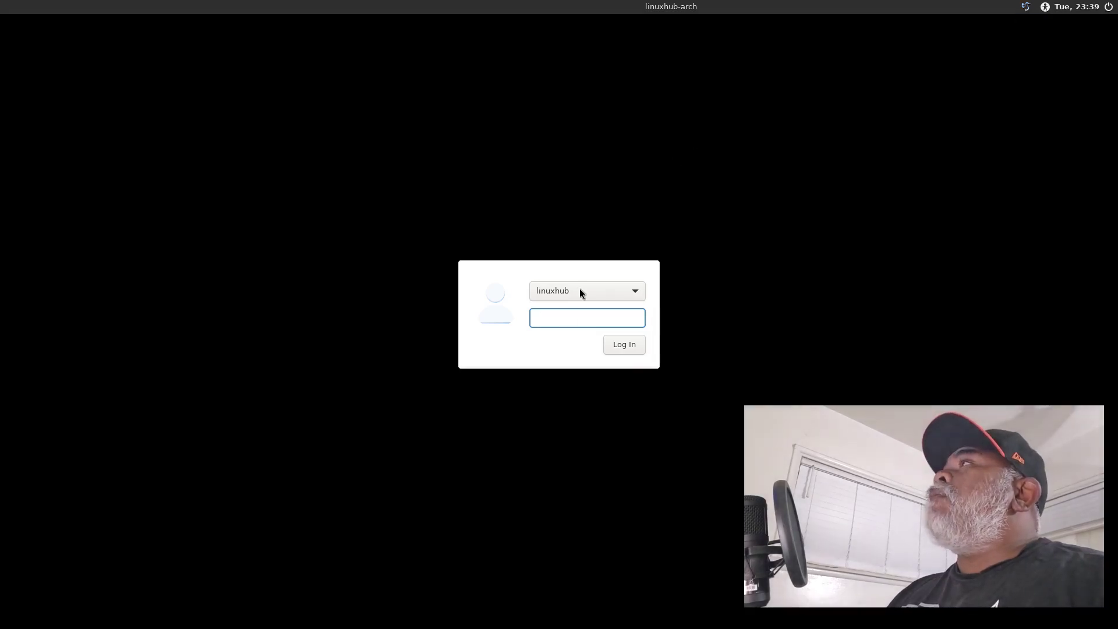
type("••")
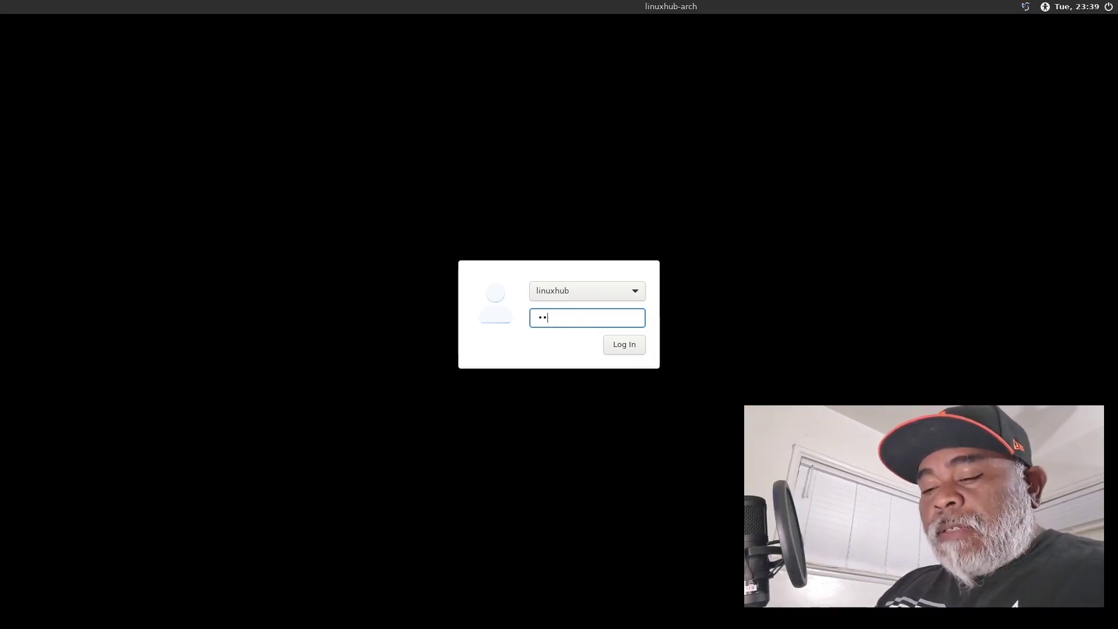
key("Return")
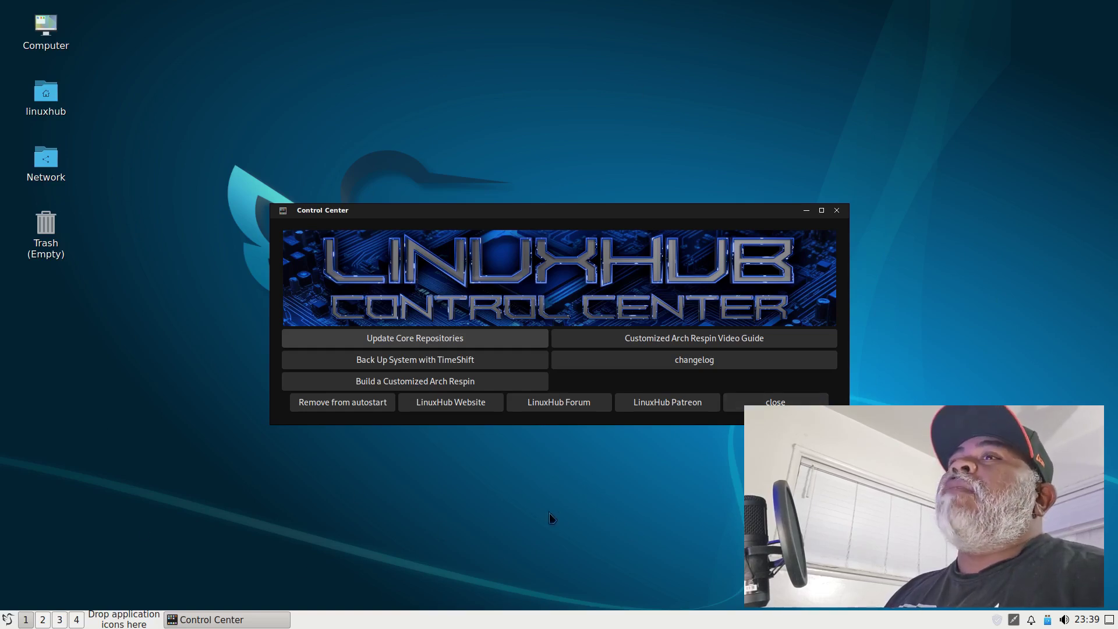
left_click(7, 619)
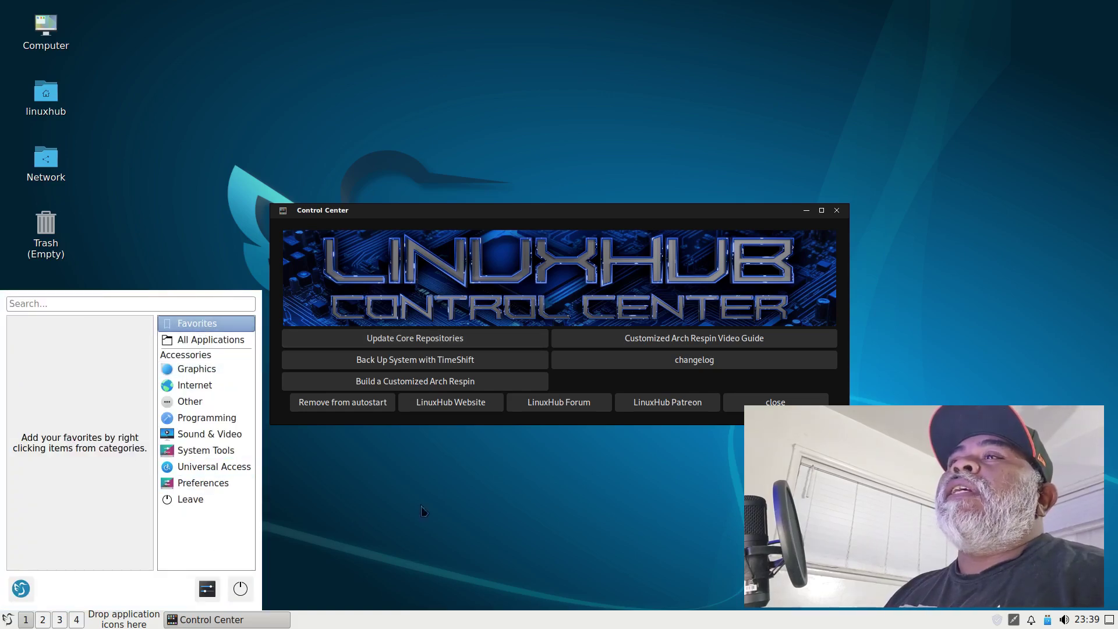
left_click(394, 519)
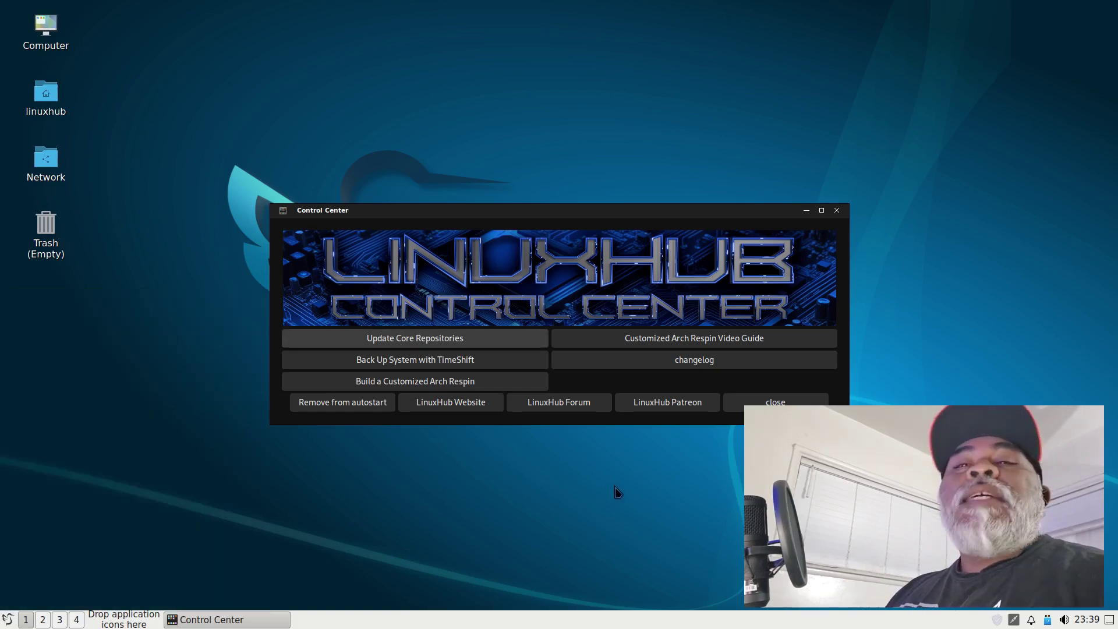